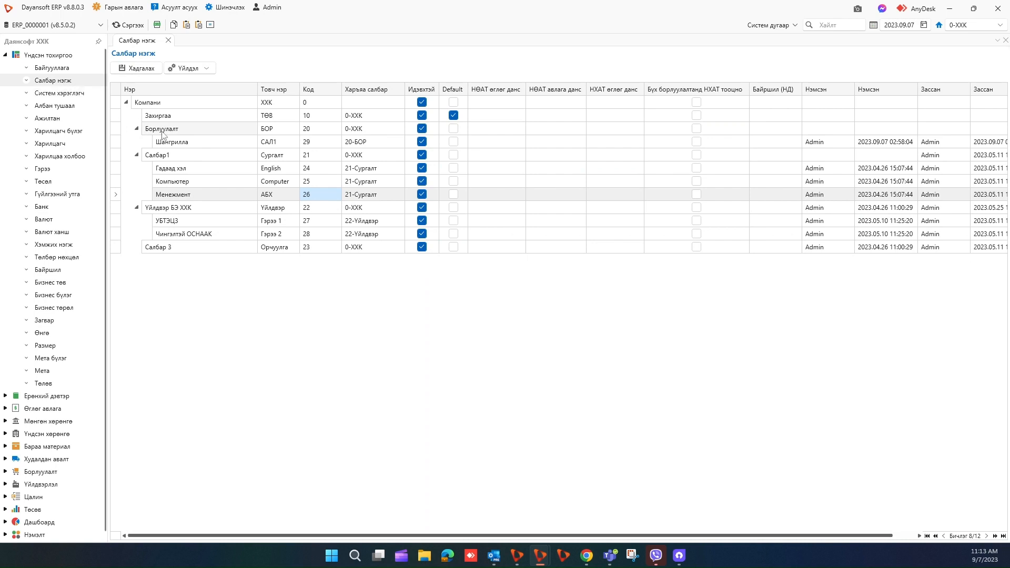
Add a new branch unit row named Ярмаг.
{"action": "left_click", "coordinate": [192, 148]}
{"action": "left_click", "coordinate": [188, 69]}
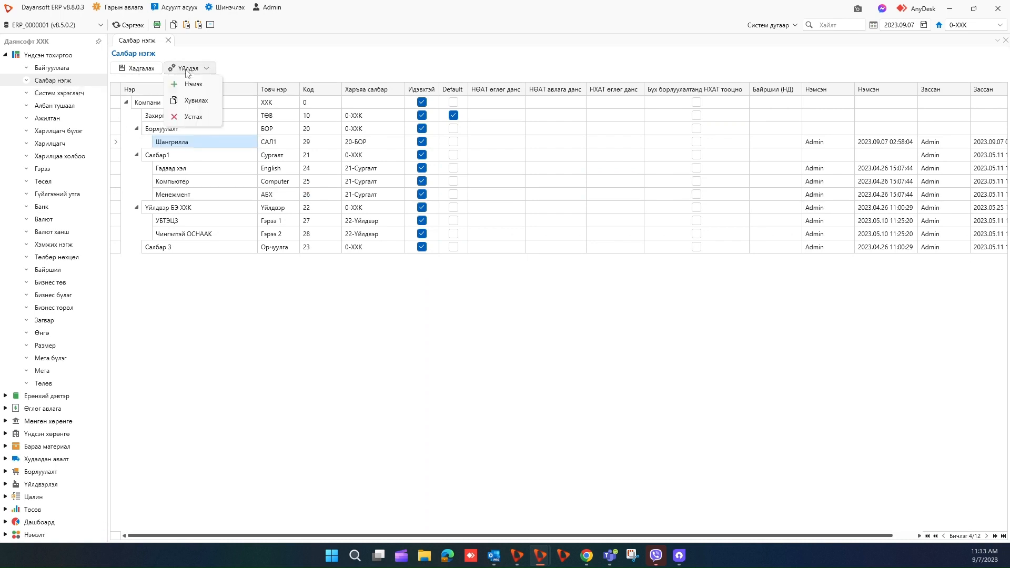
{"action": "left_click", "coordinate": [192, 85]}
{"action": "left_click", "coordinate": [165, 261]}
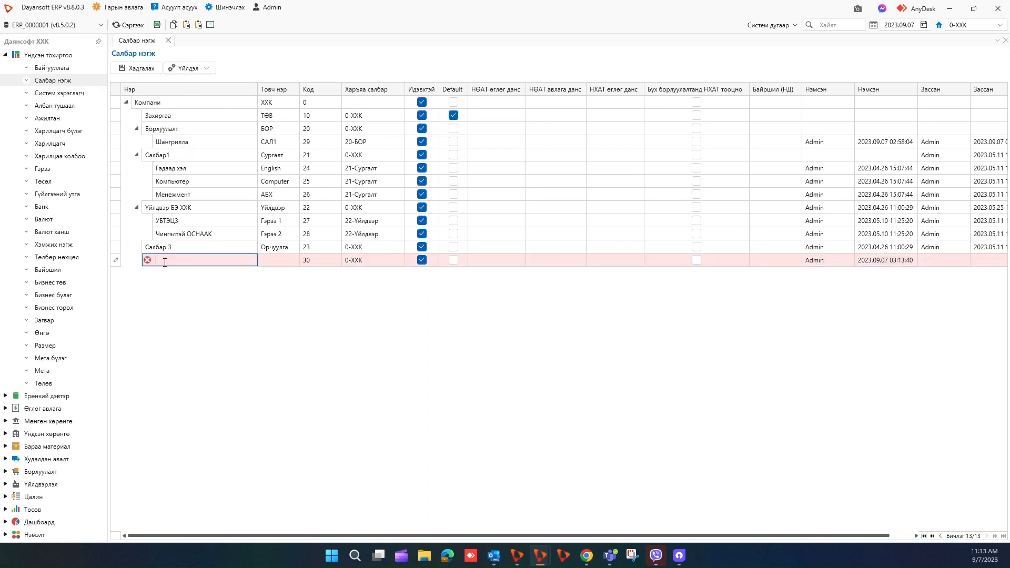
{"action": "type", "text": "Ярмаг"}
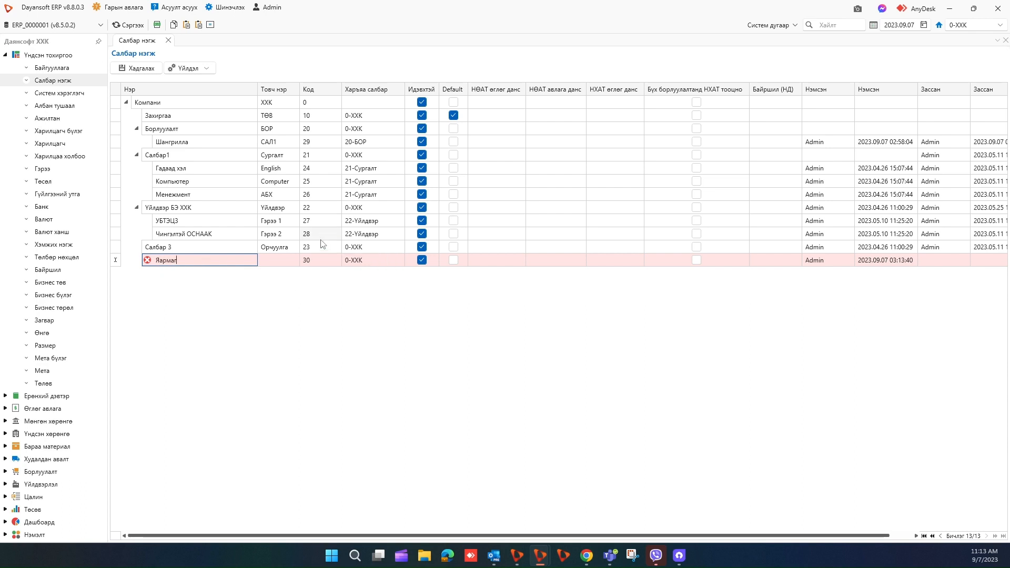
{"action": "left_click", "coordinate": [368, 261]}
Set Ярмаг's parent branch to 20-БОР Борлуулалт, save, and close the branch units page.
{"action": "left_click", "coordinate": [398, 262]}
{"action": "left_click", "coordinate": [398, 262]}
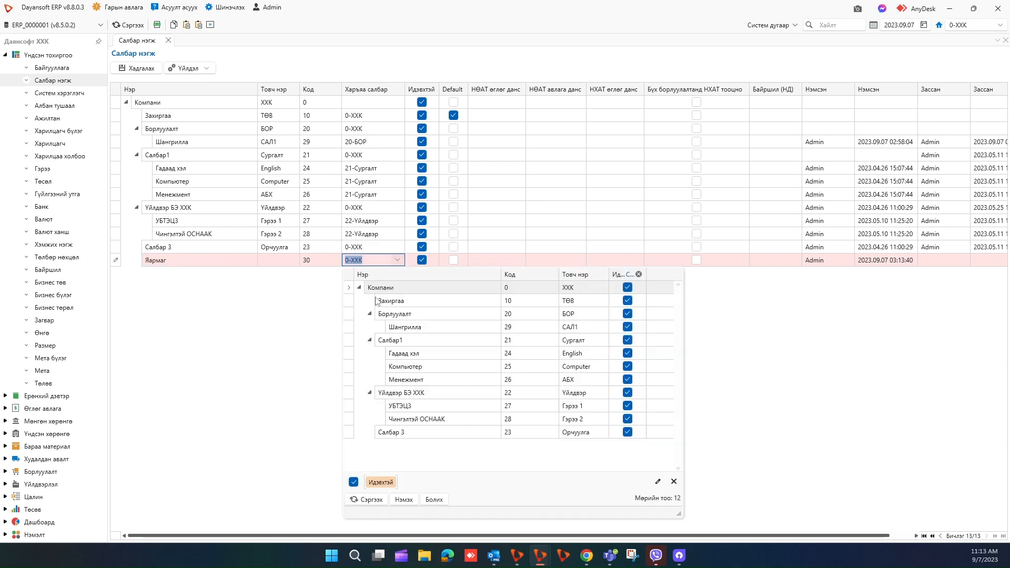
{"action": "left_click", "coordinate": [390, 314]}
{"action": "left_click", "coordinate": [268, 218]}
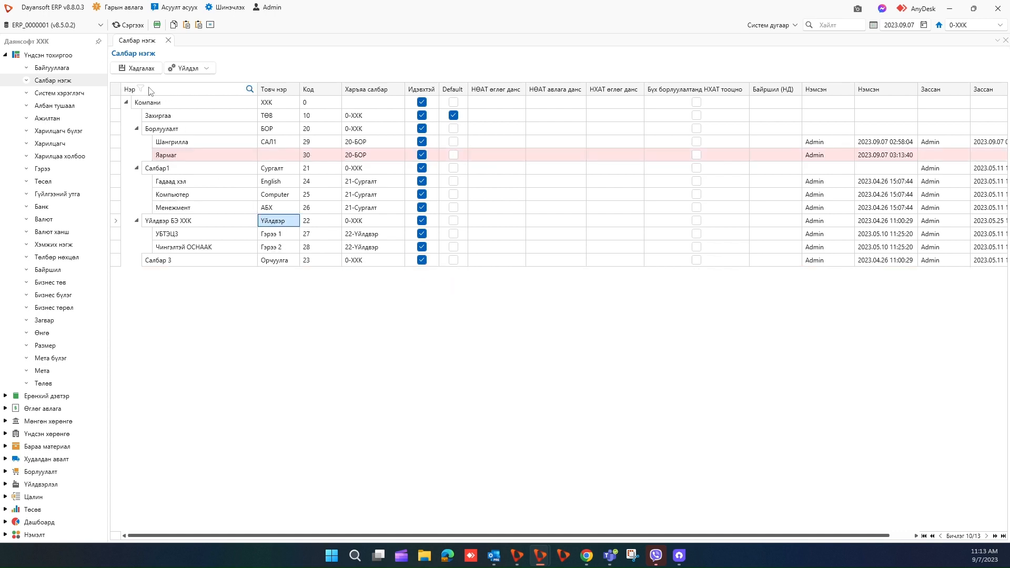
{"action": "left_click", "coordinate": [137, 68]}
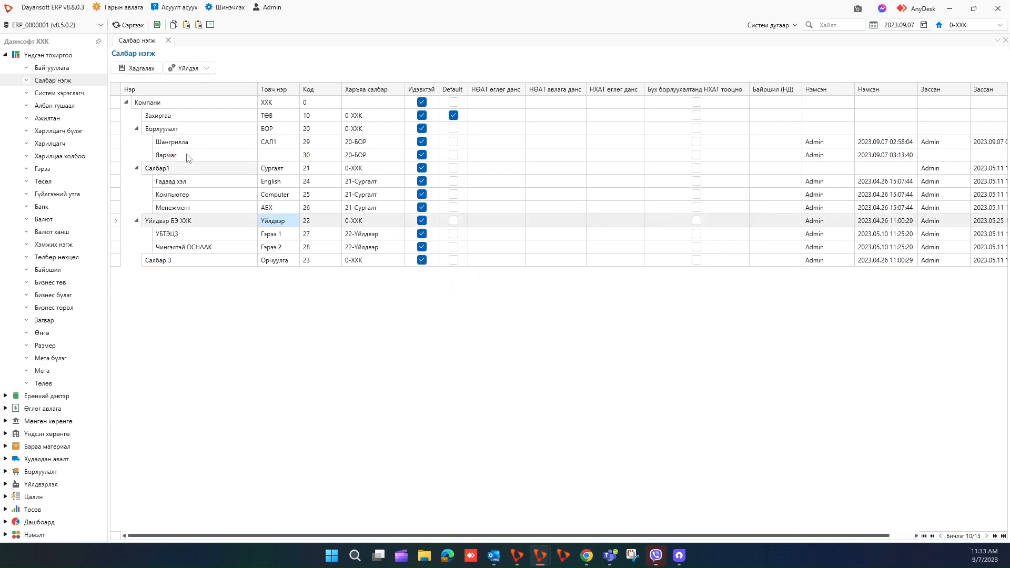
{"action": "left_click", "coordinate": [168, 41]}
Open Ерөнхий дэвтэр > Данс код and list the Бараа материал accounts.
{"action": "left_click", "coordinate": [5, 55]}
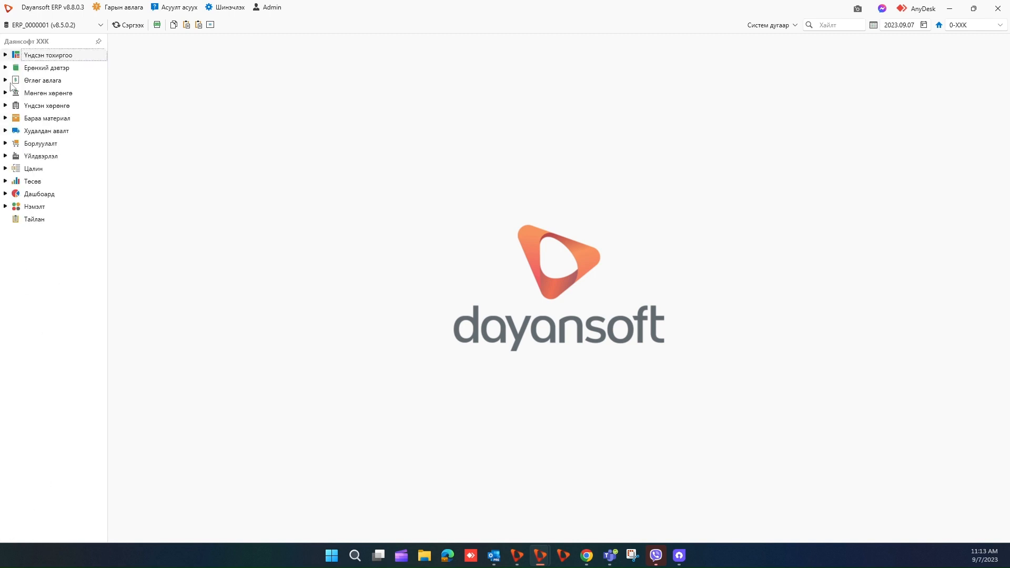
{"action": "left_click", "coordinate": [5, 67]}
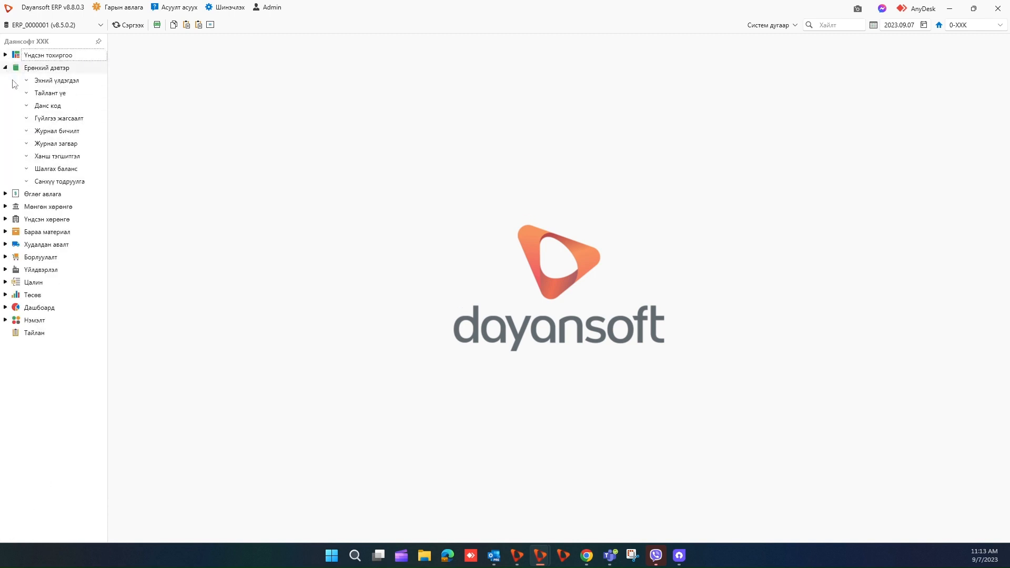
{"action": "left_click", "coordinate": [51, 108]}
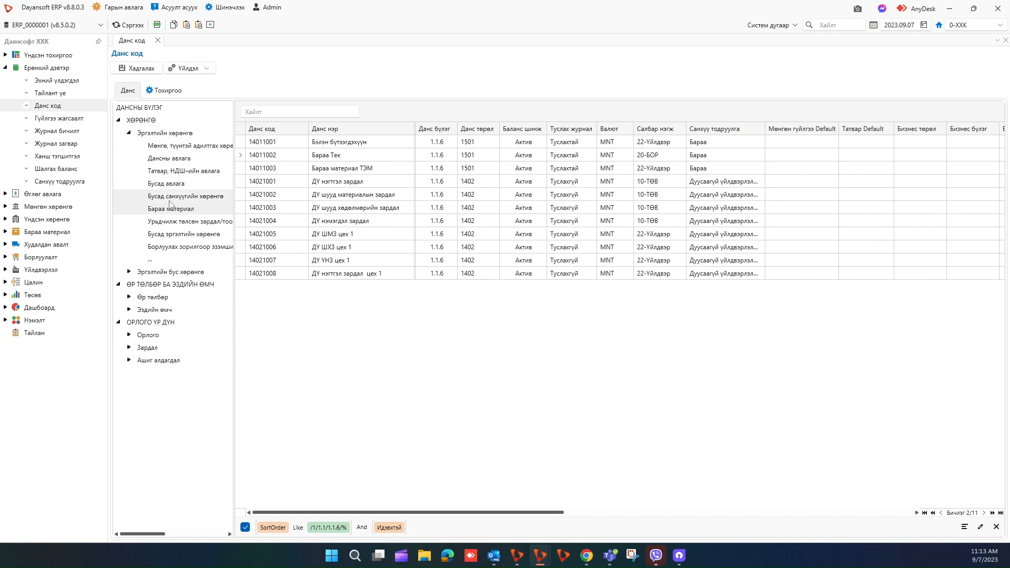
{"action": "left_click", "coordinate": [130, 134]}
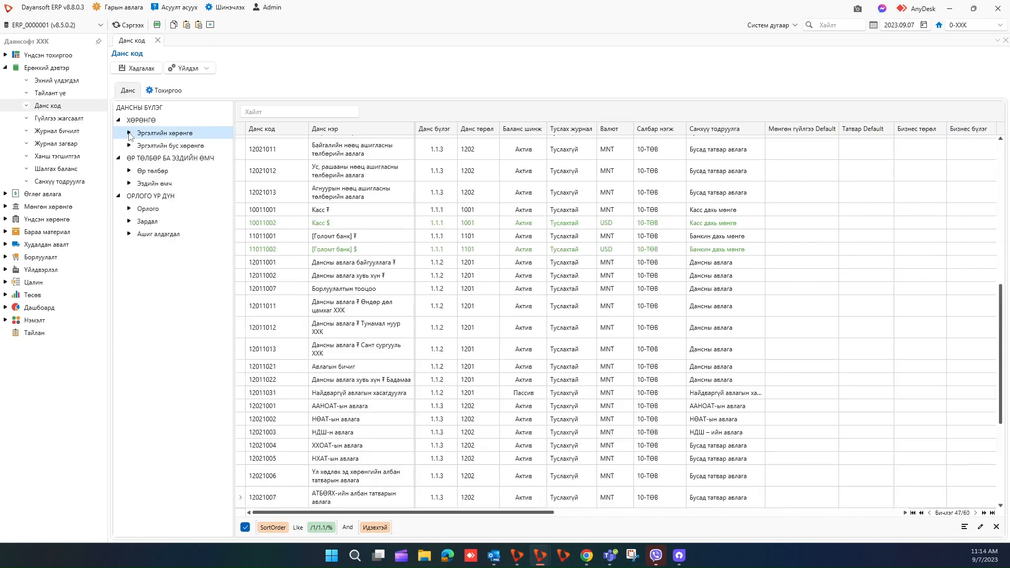
{"action": "left_click", "coordinate": [130, 134]}
{"action": "left_click", "coordinate": [177, 210]}
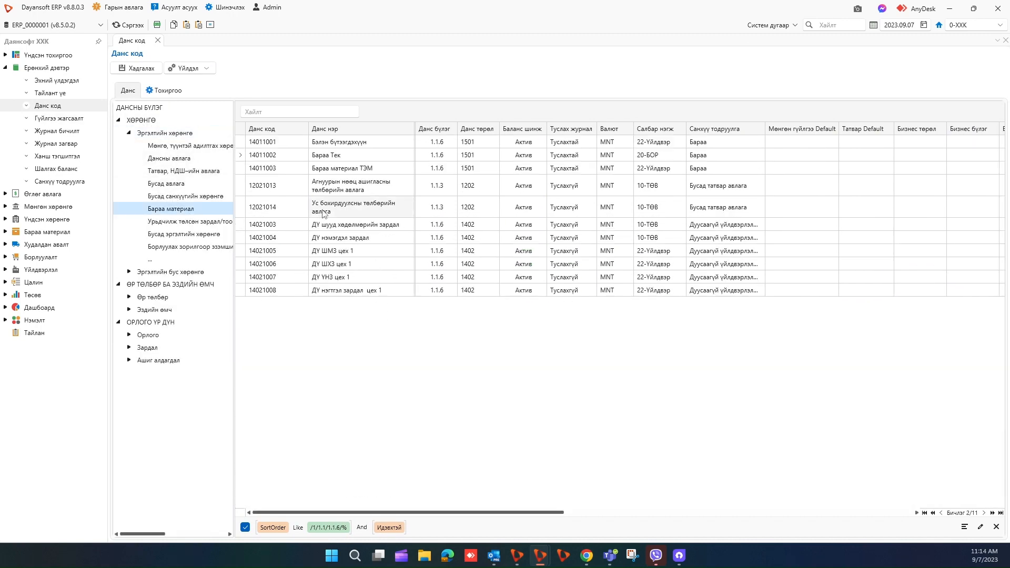
Duplicate account 14011002 Бараа Тек as code 14011004 named Ярмаг and save it.
{"action": "right_click", "coordinate": [284, 161]}
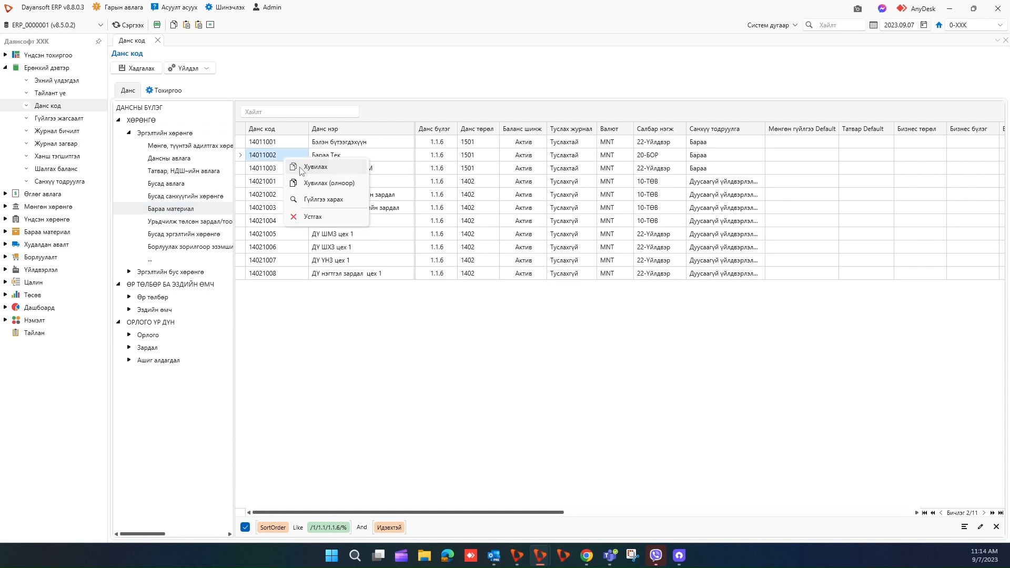
{"action": "left_click", "coordinate": [303, 164]}
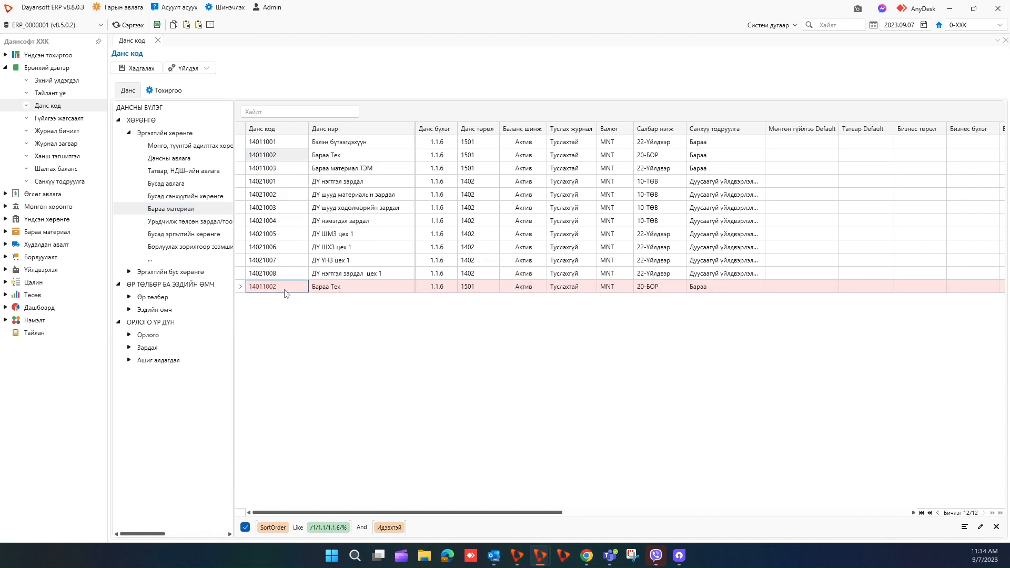
{"action": "left_click", "coordinate": [287, 287]}
{"action": "left_click", "coordinate": [286, 287]}
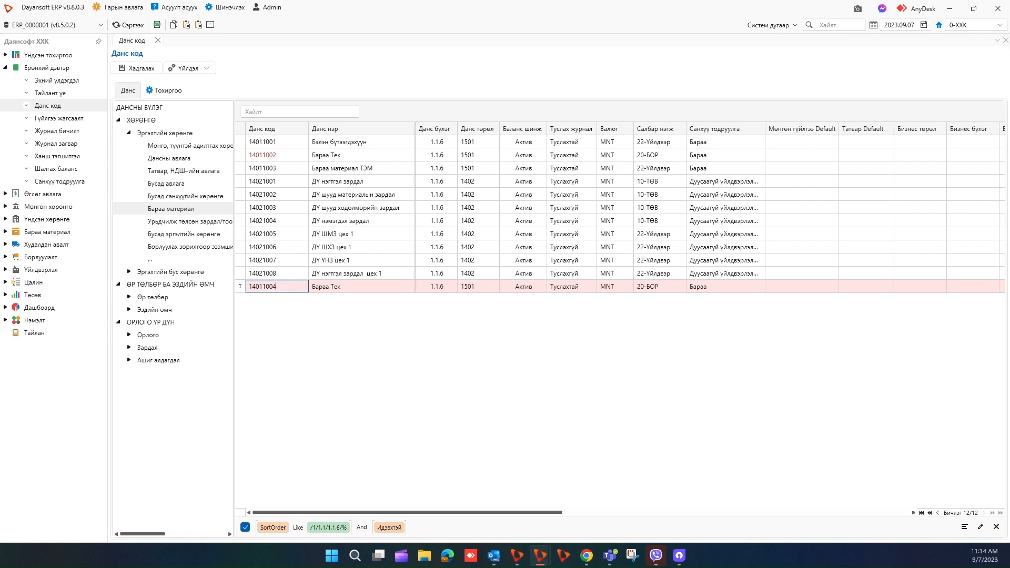
{"action": "left_click", "coordinate": [320, 287]}
{"action": "type", "text": "Яармаг"}
{"action": "left_click", "coordinate": [326, 264]}
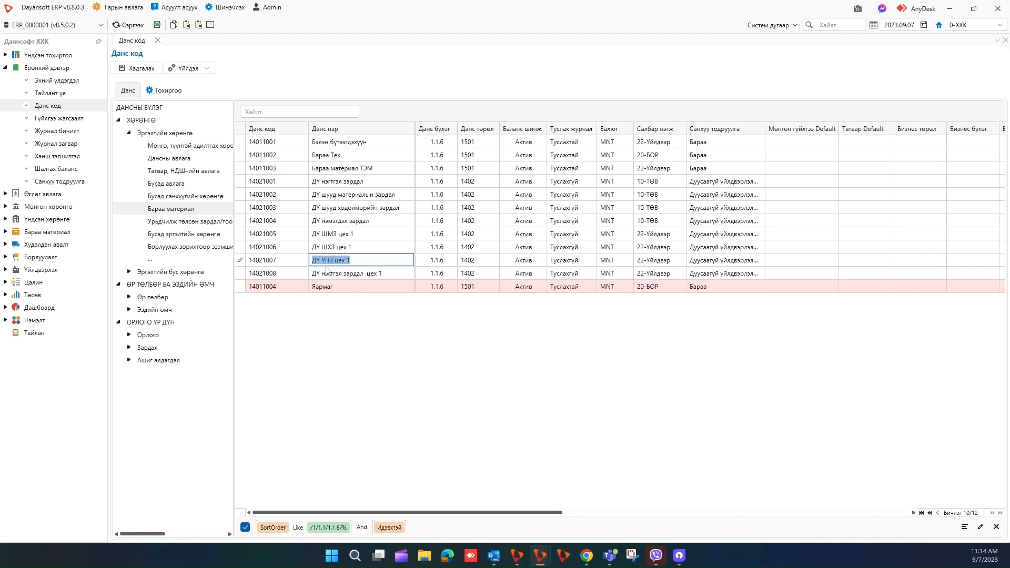
{"action": "left_click", "coordinate": [143, 69]}
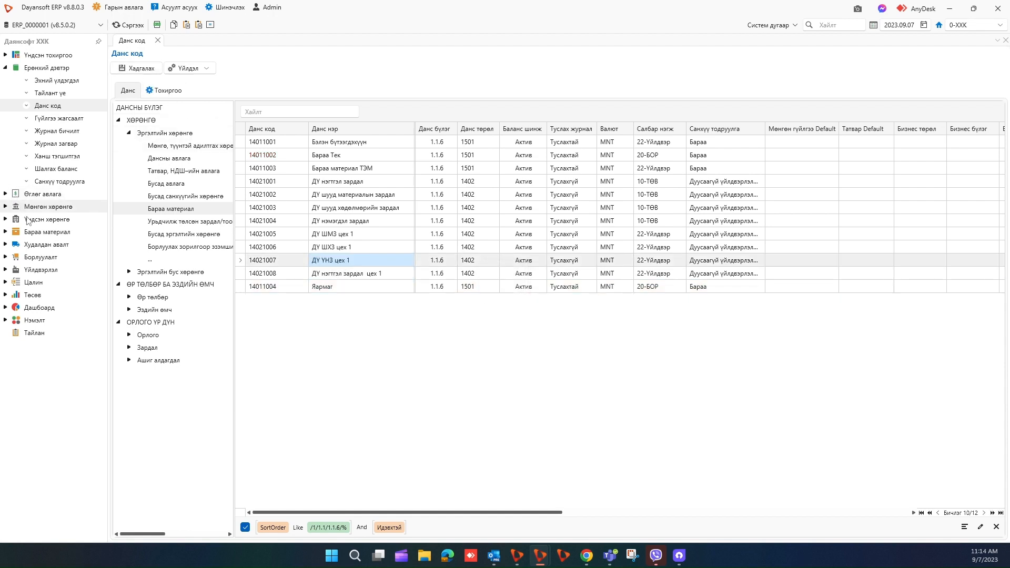
{"action": "left_click", "coordinate": [6, 257]}
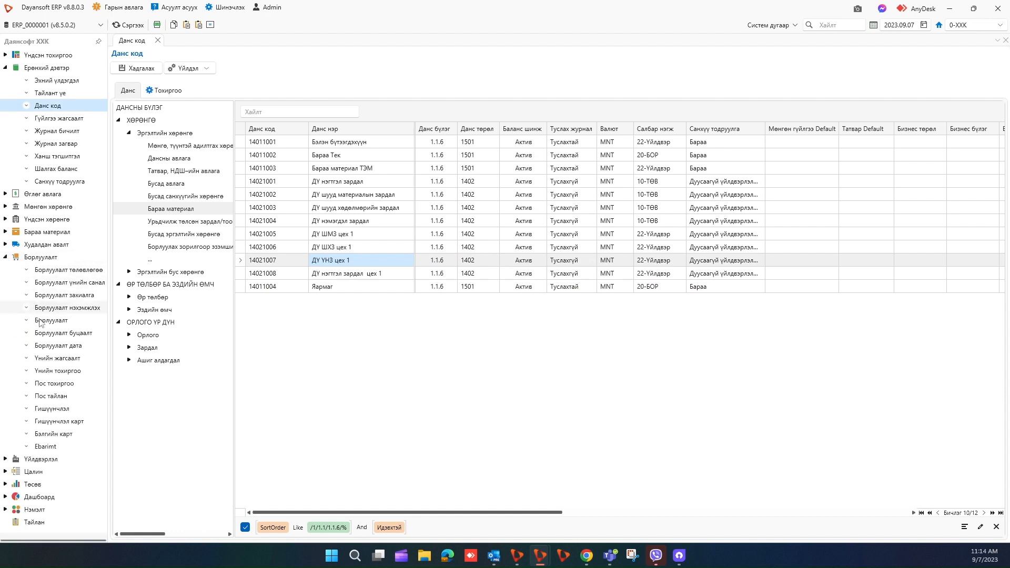
Add POS 11 named Ярмаг with business name Fastfood Ярмаг.
{"action": "left_click", "coordinate": [54, 384]}
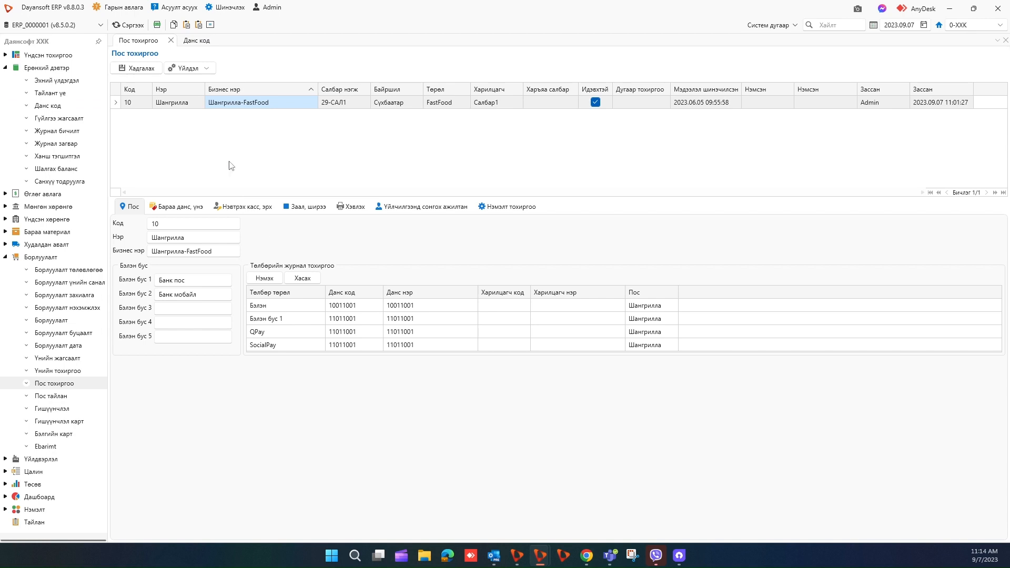
{"action": "left_click", "coordinate": [188, 68]}
{"action": "left_click", "coordinate": [188, 83]}
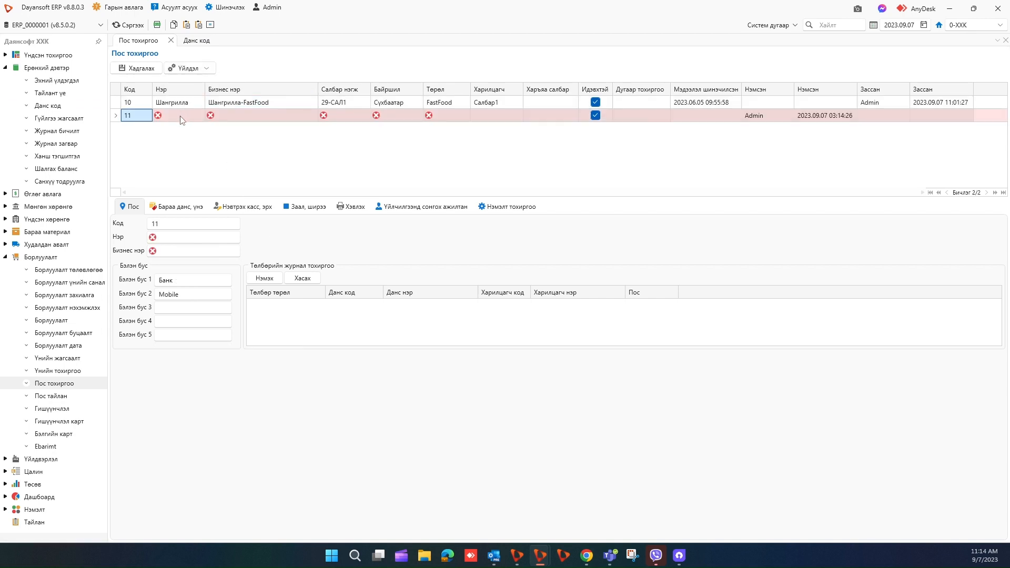
{"action": "left_click", "coordinate": [179, 117]}
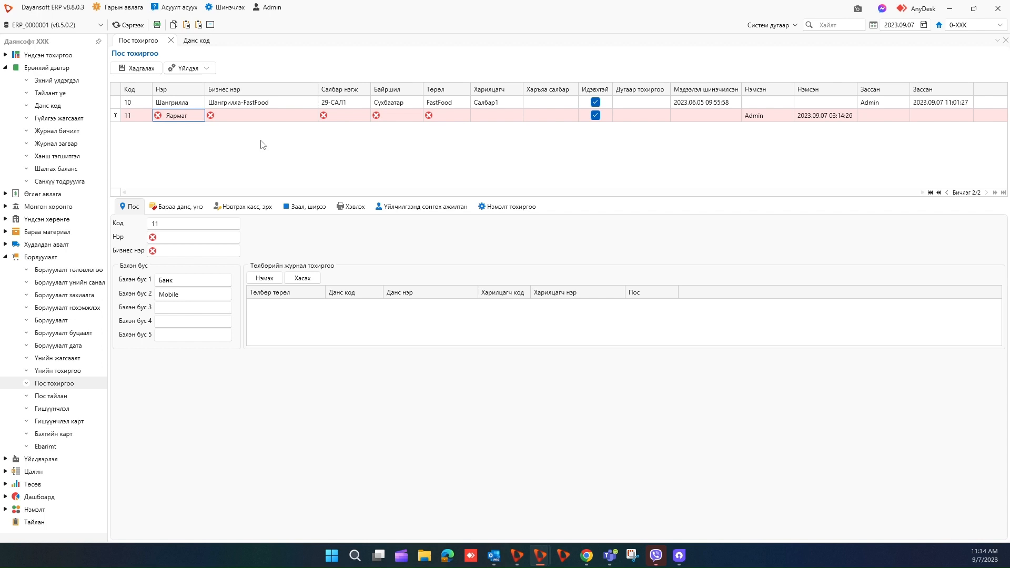
{"action": "left_click", "coordinate": [251, 118]}
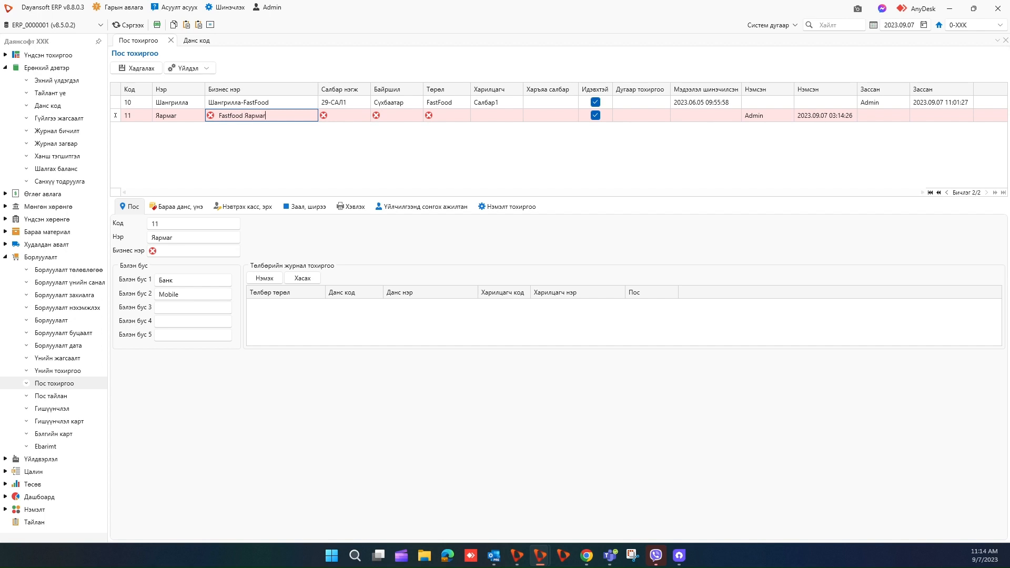
Set POS 11's branch to 30-Яармаг, location to Баянгол and type to FastFood.
{"action": "left_click", "coordinate": [342, 116]}
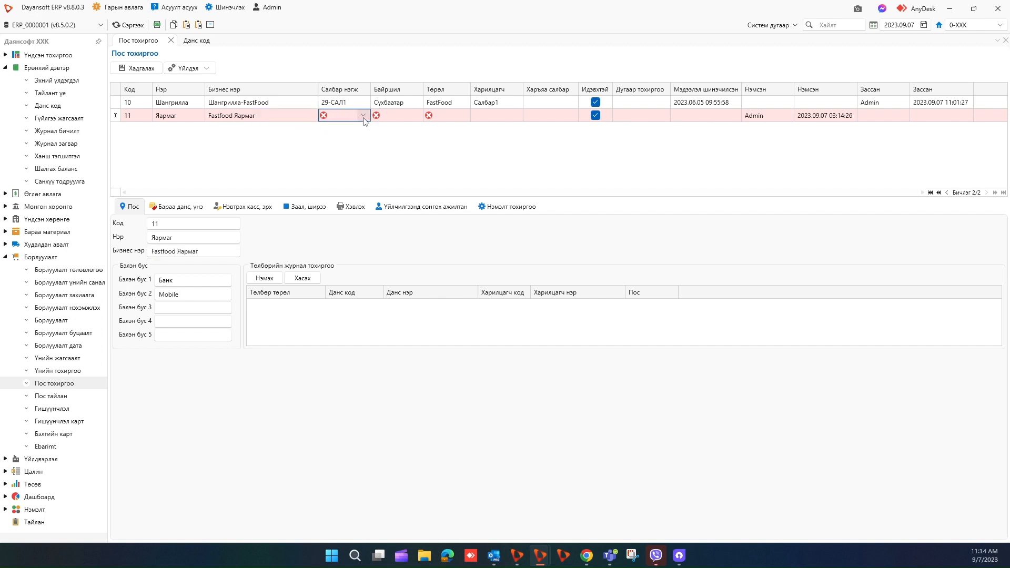
{"action": "left_click", "coordinate": [363, 115]}
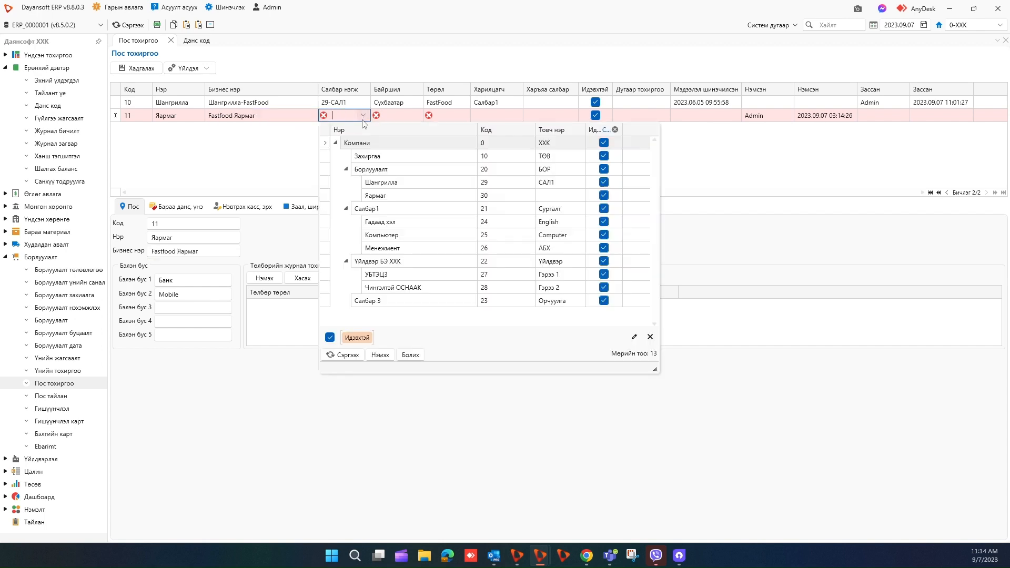
{"action": "left_click", "coordinate": [381, 195]}
{"action": "left_click", "coordinate": [394, 117]}
{"action": "left_click", "coordinate": [417, 116]}
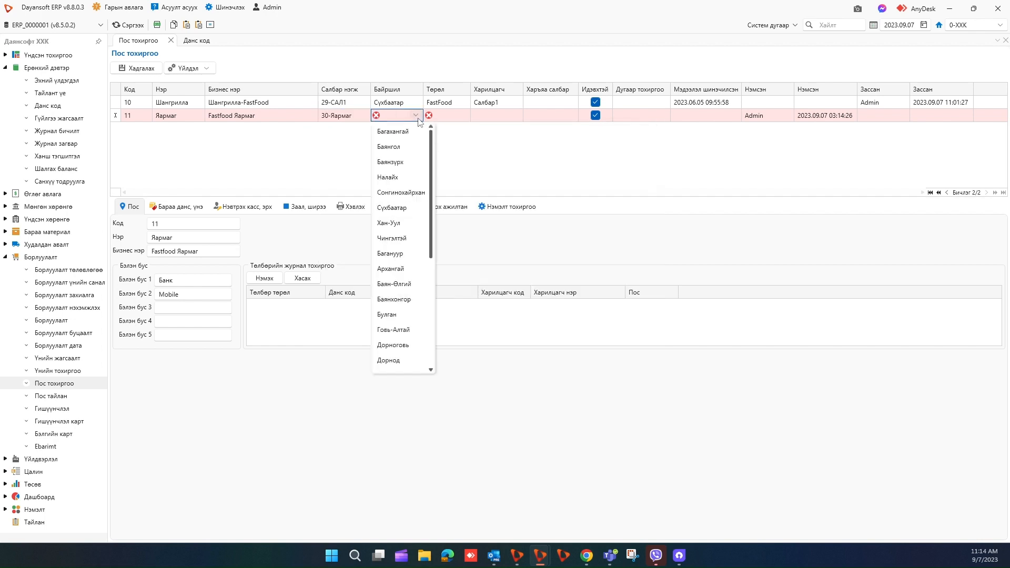
{"action": "left_click", "coordinate": [397, 150]}
{"action": "left_click", "coordinate": [451, 118]}
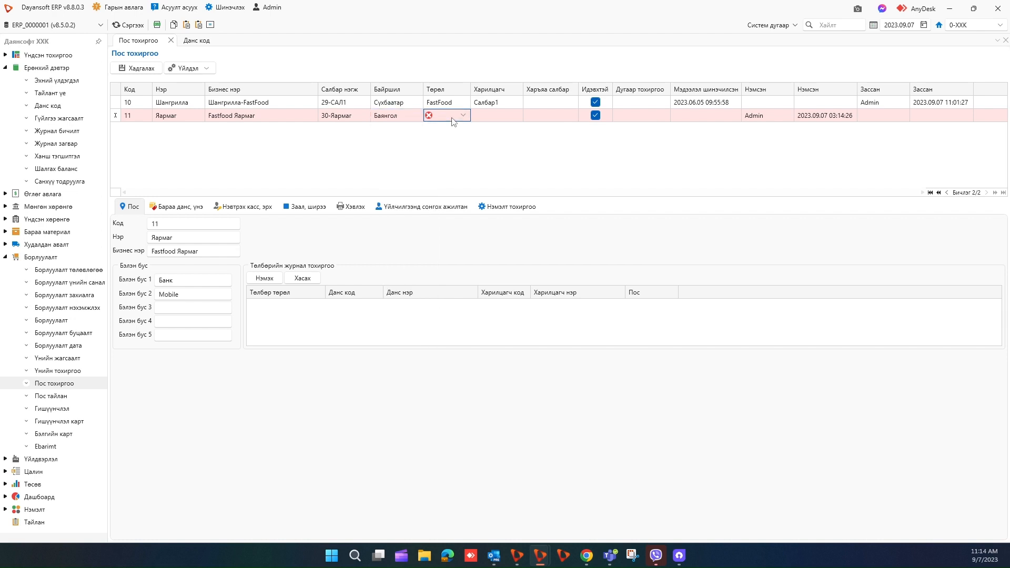
{"action": "left_click", "coordinate": [463, 116]}
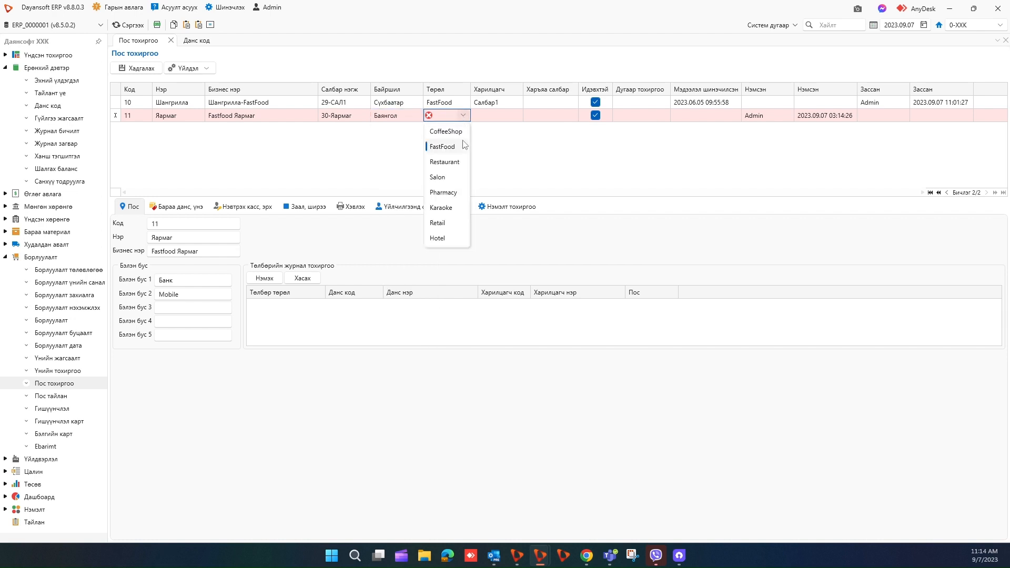
{"action": "left_click", "coordinate": [465, 146]}
Choose Салбар 2 Яармаг as the POS partner and finish the row.
{"action": "left_click", "coordinate": [513, 116]}
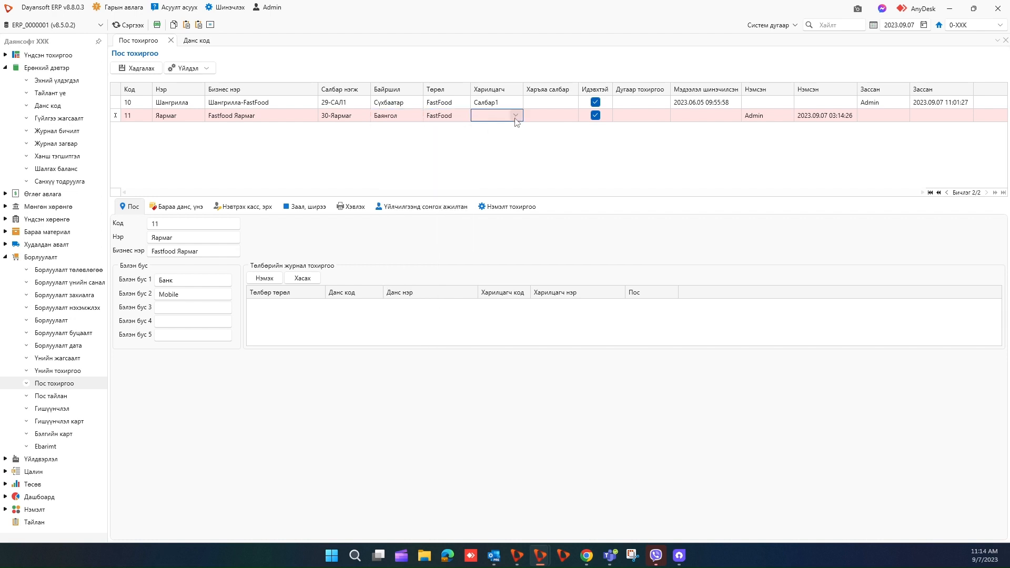
{"action": "left_click", "coordinate": [516, 116]}
{"action": "scroll", "coordinate": [535, 199], "scroll_direction": "down", "scroll_amount": 3}
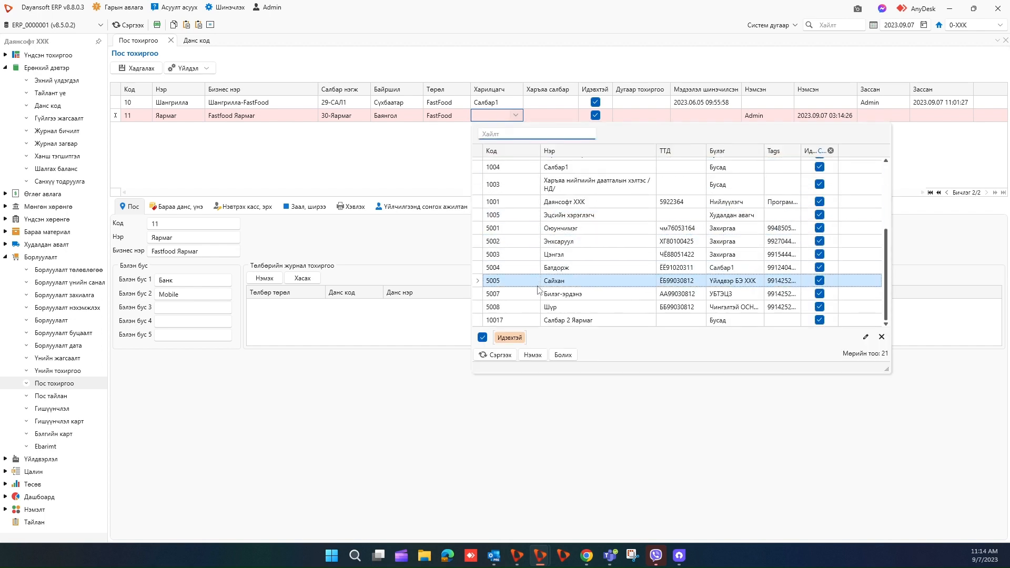
{"action": "left_click", "coordinate": [555, 316]}
{"action": "left_click", "coordinate": [408, 119]}
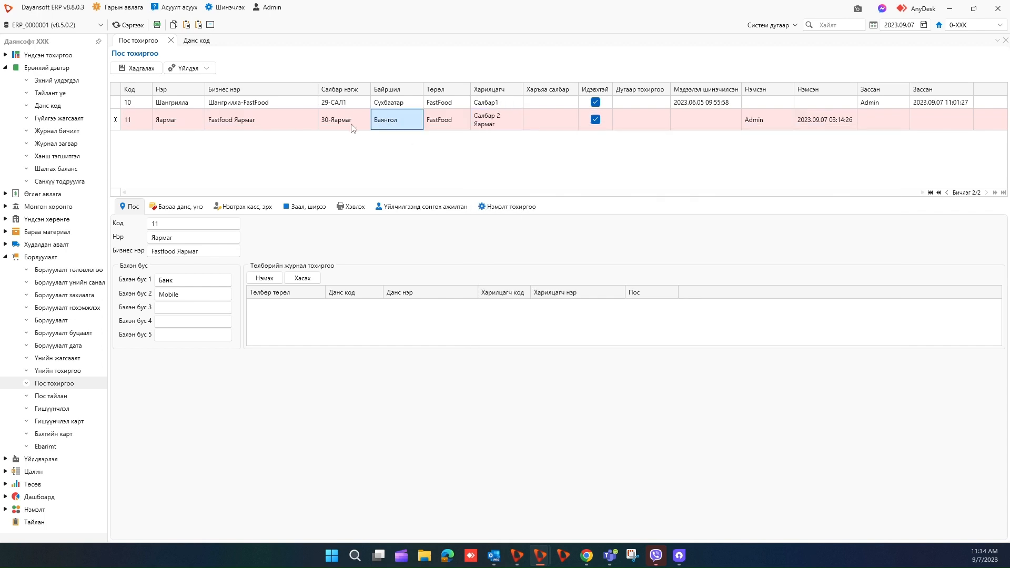
{"action": "left_click_drag", "start_coordinate": [183, 281], "coordinate": [158, 286]}
Overwrite payment types Бэлэн бус 1 with ePos and Бэлэн бус 2 with Голомт.
{"action": "type", "text": "е"}
{"action": "double_click", "coordinate": [192, 294]}
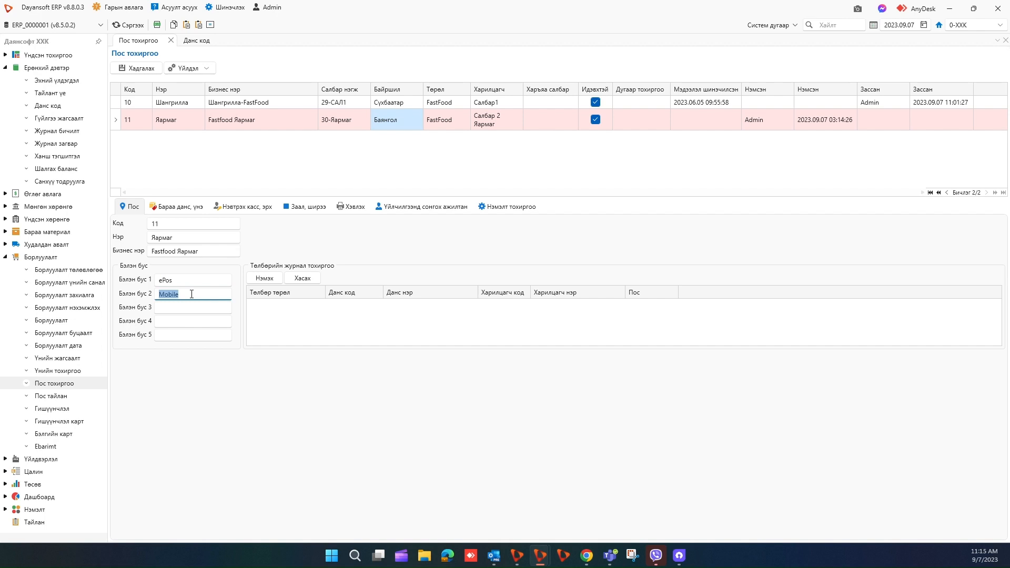
{"action": "type", "text": "Голомт"}
{"action": "left_click", "coordinate": [167, 210]}
Add a goods account row with account 14011004 Ярмаг and the Үндсэн үнэ price list.
{"action": "left_click", "coordinate": [130, 224]}
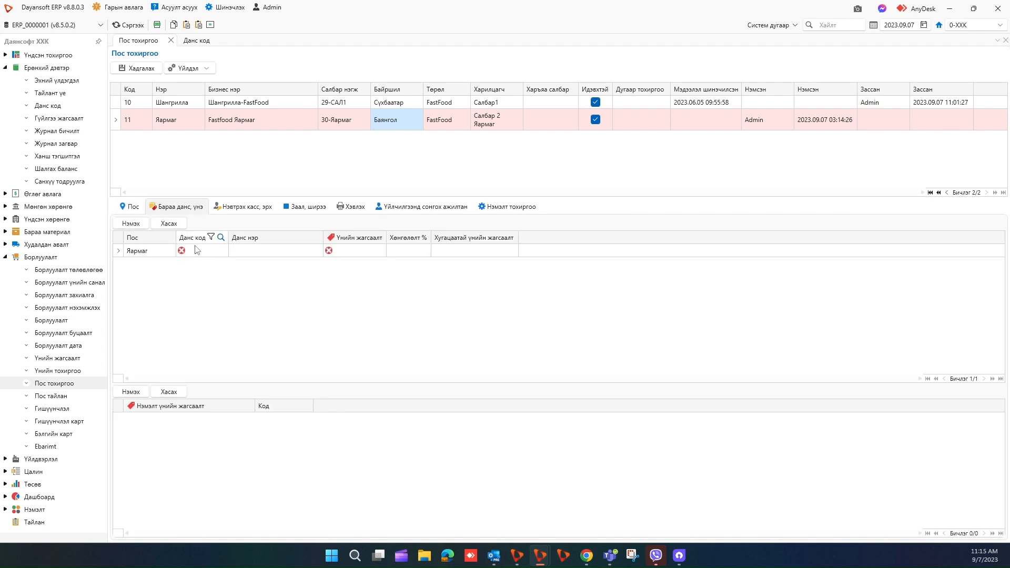
{"action": "left_click", "coordinate": [200, 252]}
{"action": "left_click", "coordinate": [223, 252]}
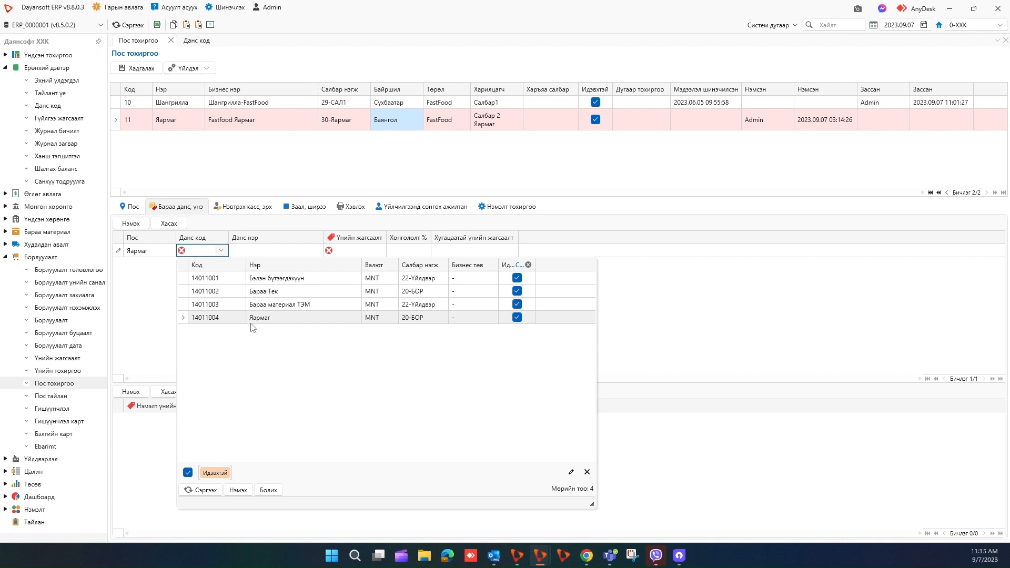
{"action": "left_click", "coordinate": [293, 322]}
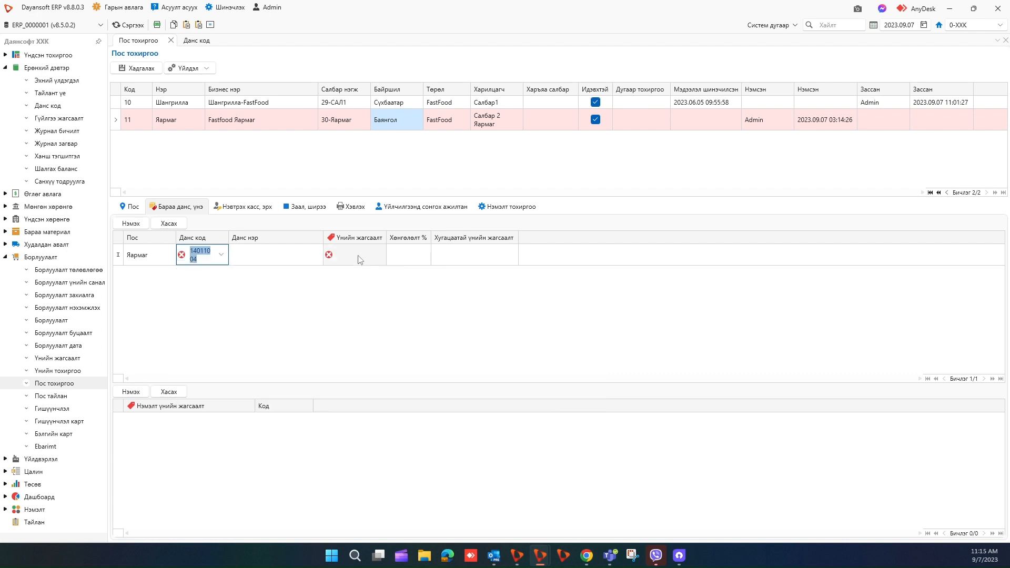
{"action": "left_click", "coordinate": [360, 259]}
{"action": "left_click", "coordinate": [379, 251]}
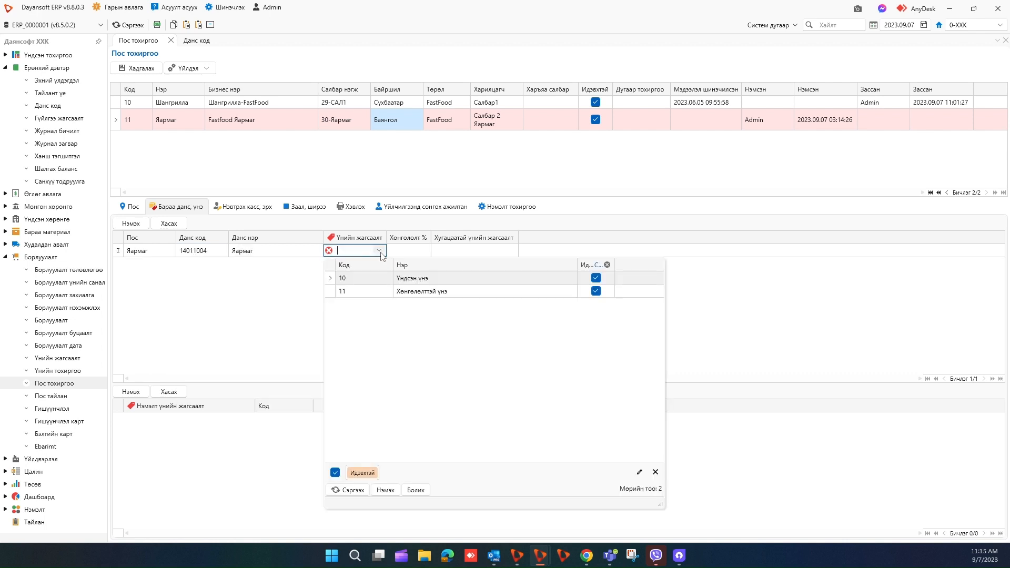
{"action": "left_click", "coordinate": [389, 279]}
{"action": "left_click", "coordinate": [284, 252]}
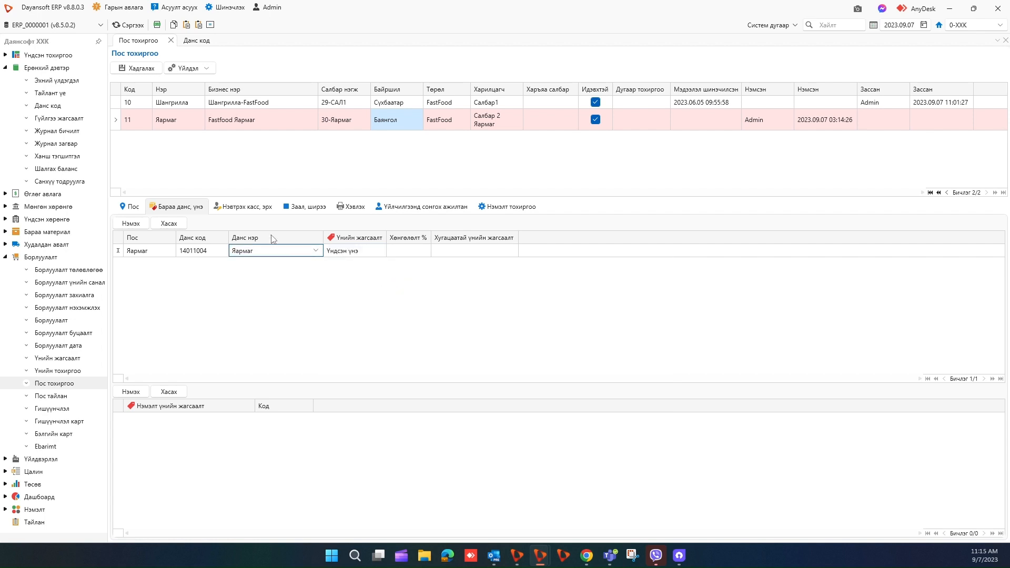
Add cashier 5007 to the POS and enter the cashier's password.
{"action": "left_click", "coordinate": [245, 212]}
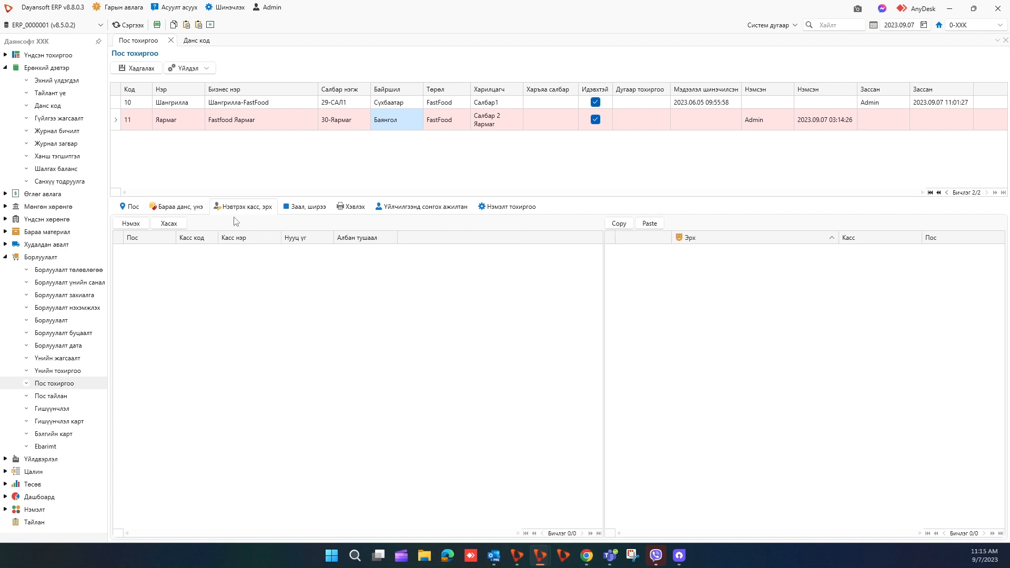
{"action": "left_click", "coordinate": [131, 224]}
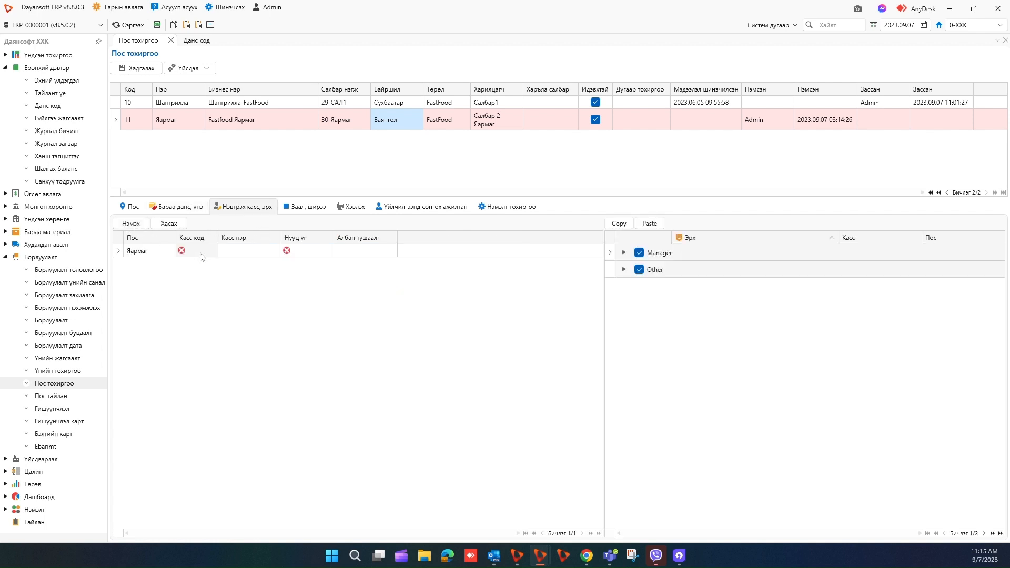
{"action": "left_click", "coordinate": [201, 252]}
{"action": "left_click", "coordinate": [214, 253]}
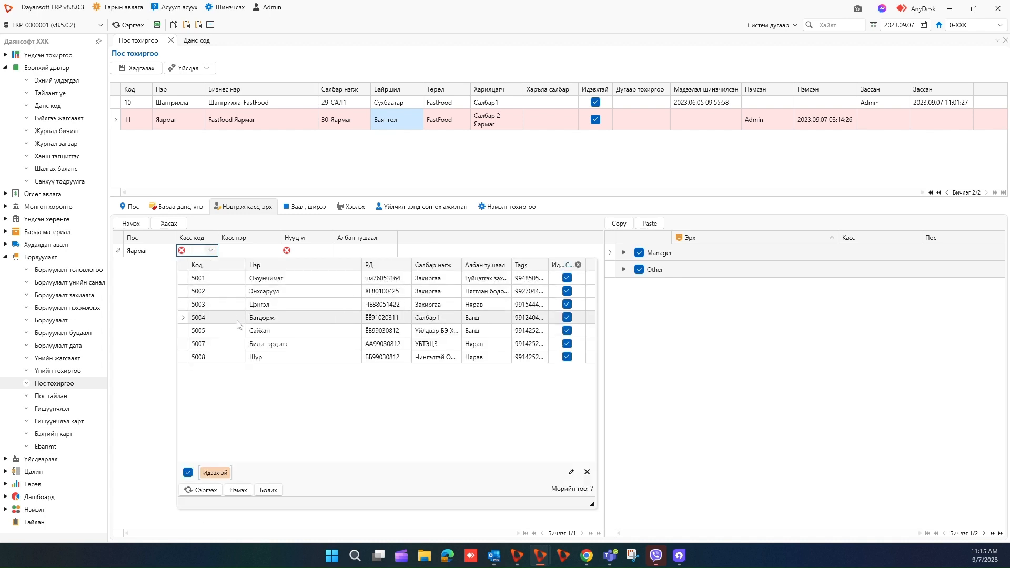
{"action": "left_click", "coordinate": [257, 344]}
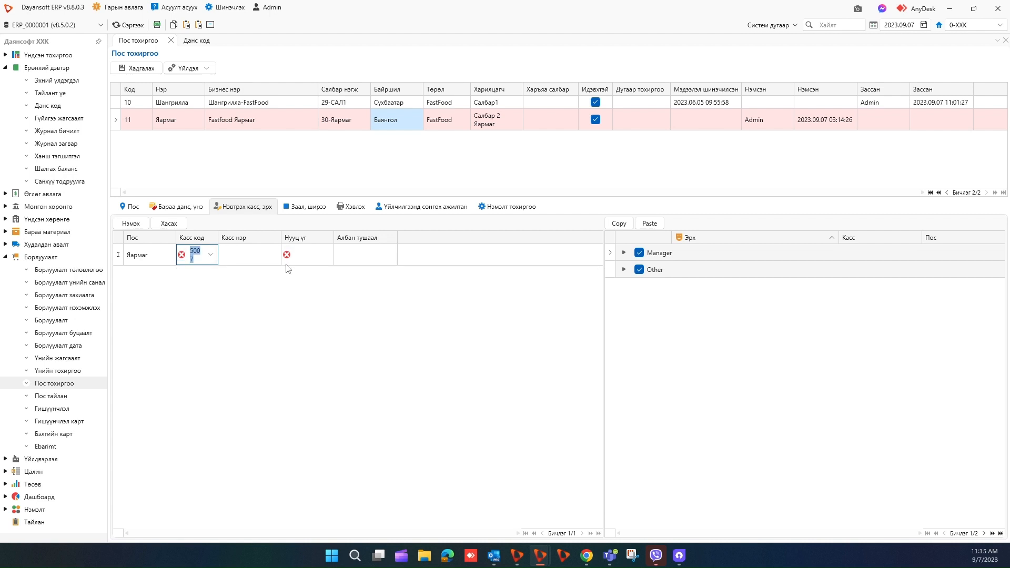
{"action": "left_click", "coordinate": [296, 252]}
{"action": "type", "text": "123"}
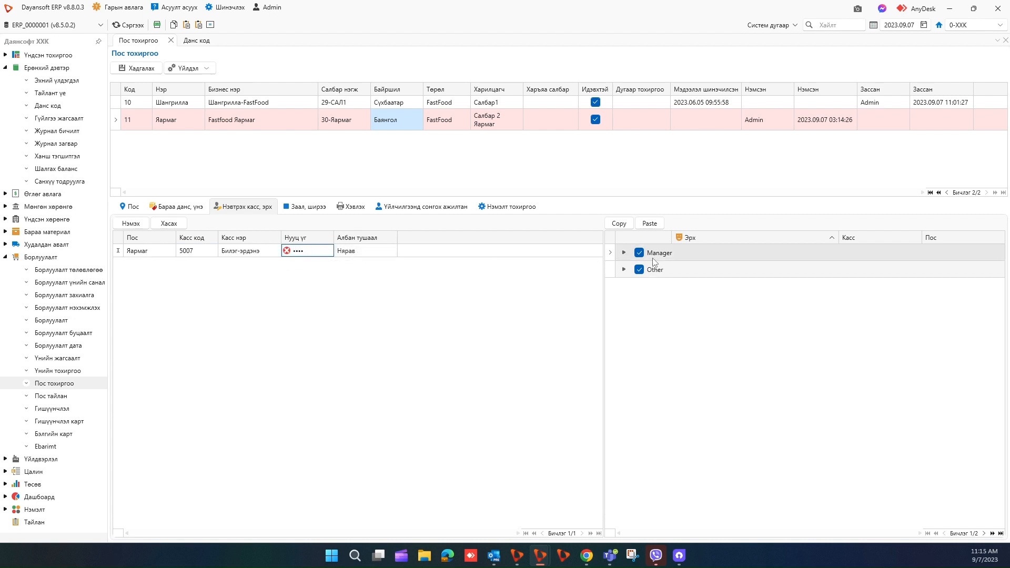
Revoke Manager's Барааны үнэ өөрчлөх and Бух захиалга харах, засах permissions, then save the POS.
{"action": "left_click", "coordinate": [625, 252]}
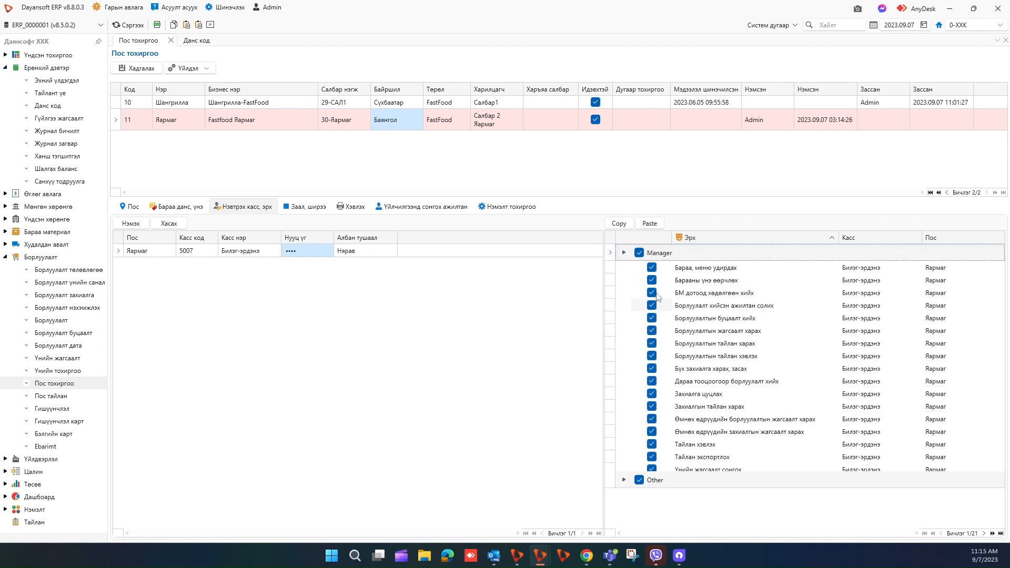
{"action": "left_click", "coordinate": [654, 283]}
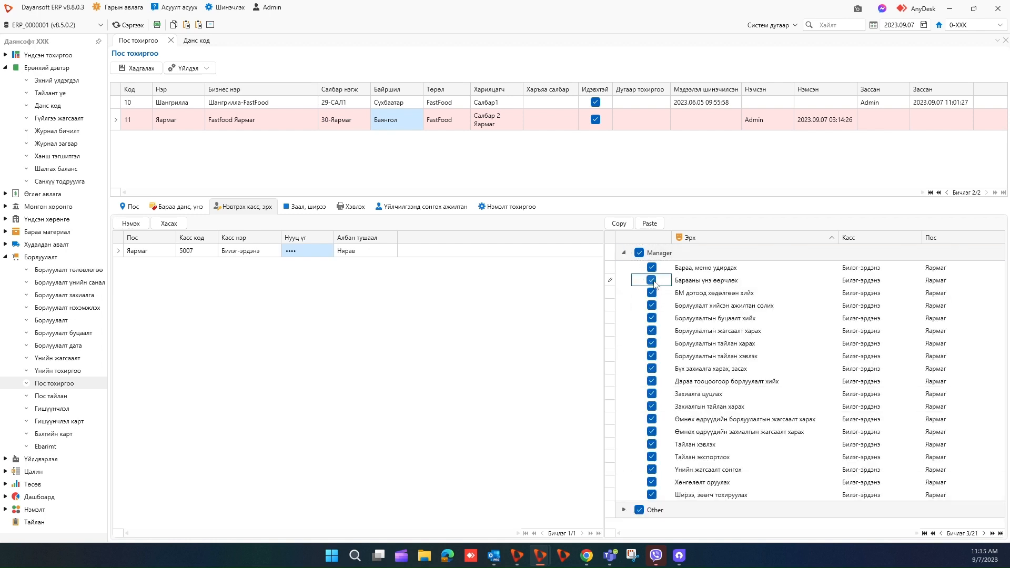
{"action": "left_click", "coordinate": [652, 281]}
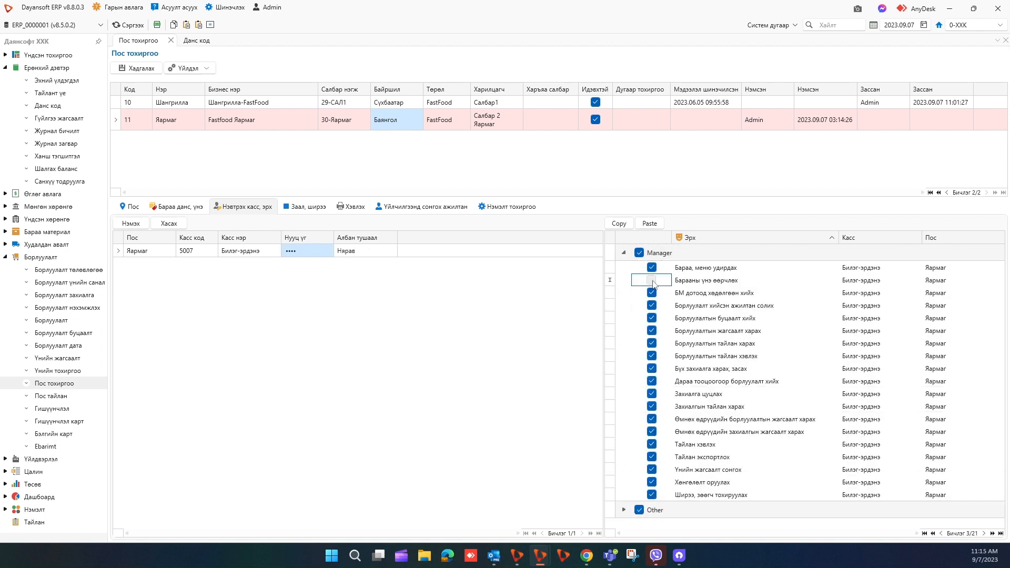
{"action": "left_click", "coordinate": [652, 368]}
{"action": "left_click", "coordinate": [653, 368]}
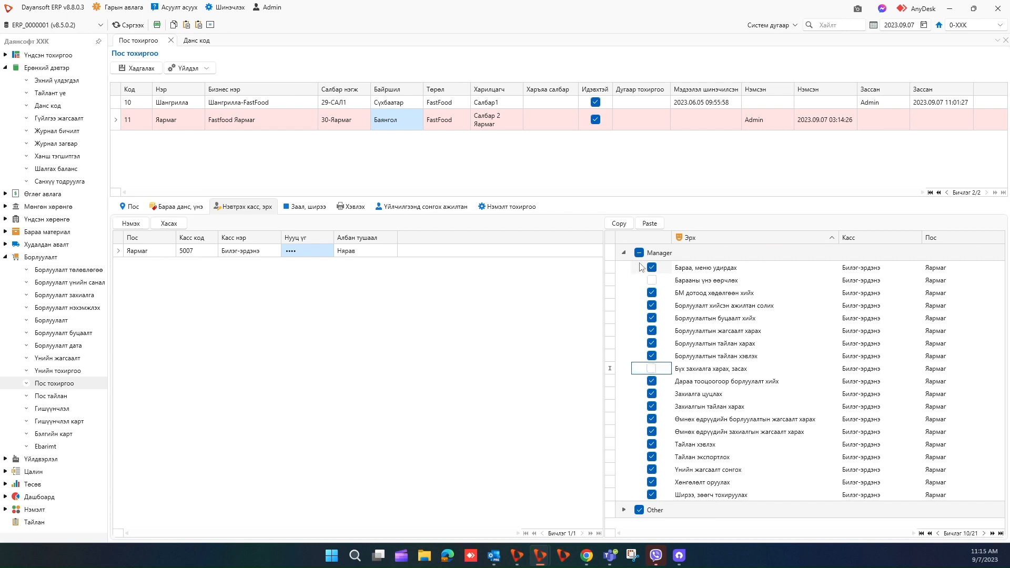
{"action": "left_click", "coordinate": [624, 253]}
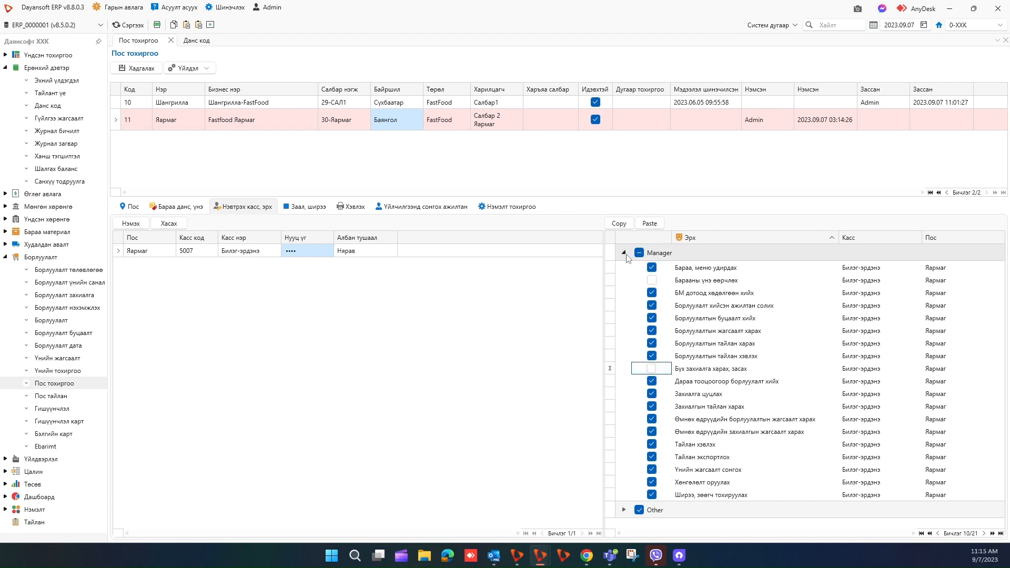
{"action": "left_click", "coordinate": [142, 69]}
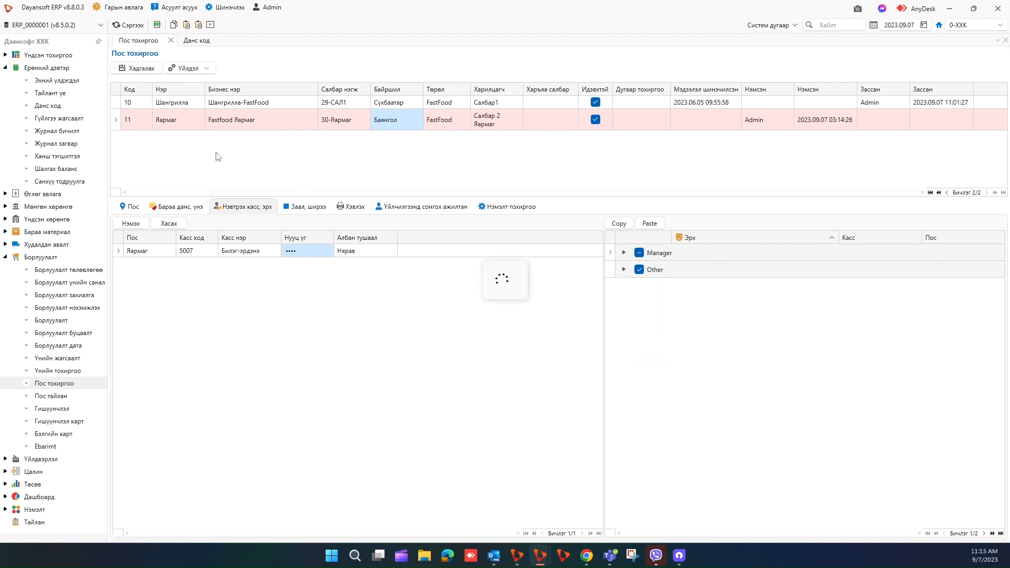
On Заал, ширээ, add two table rows named Ширээ 1 and Ширээ 2, then save.
{"action": "left_click", "coordinate": [302, 210]}
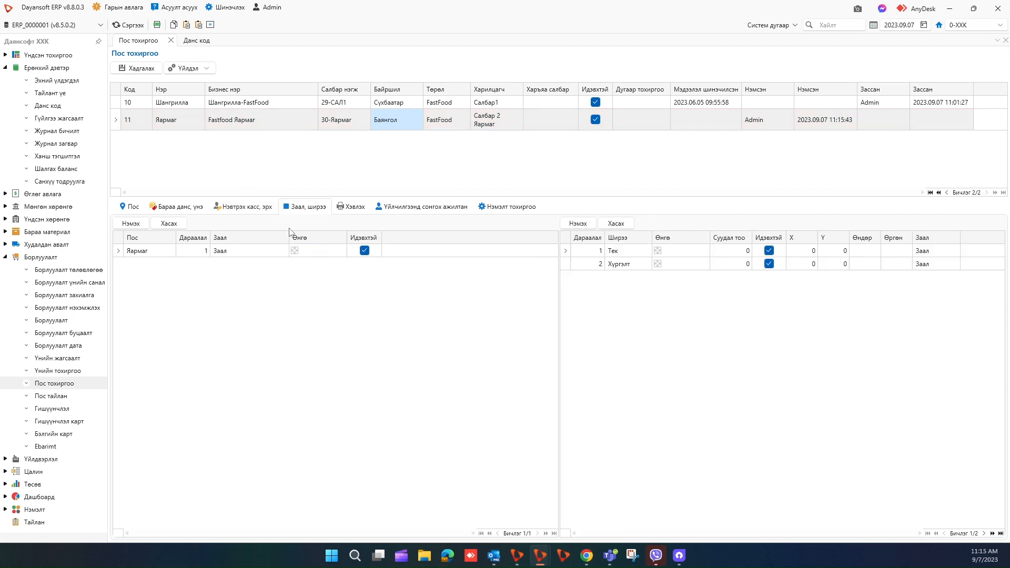
{"action": "left_click", "coordinate": [581, 224]}
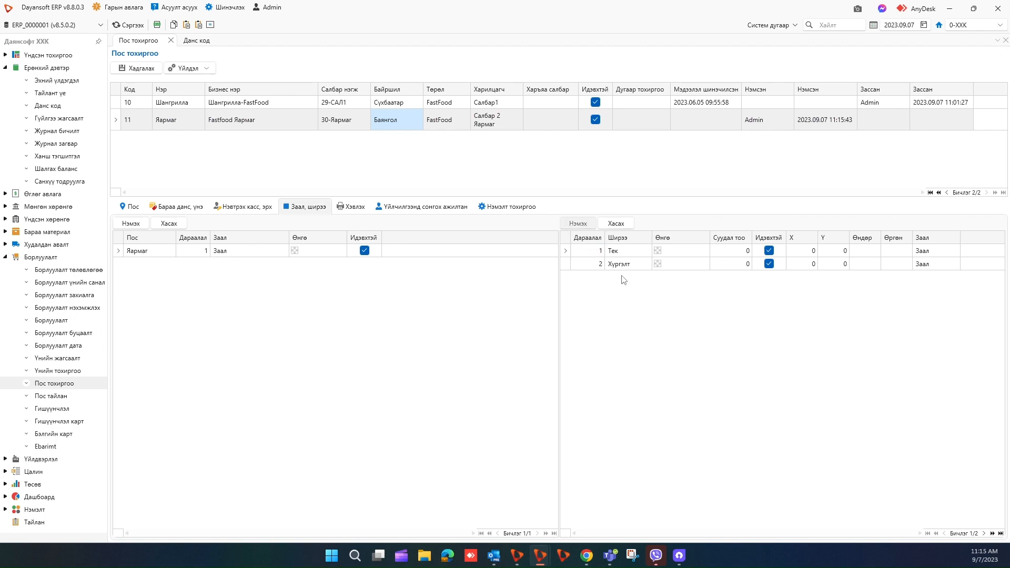
{"action": "left_click", "coordinate": [625, 277]}
{"action": "left_click", "coordinate": [579, 223]}
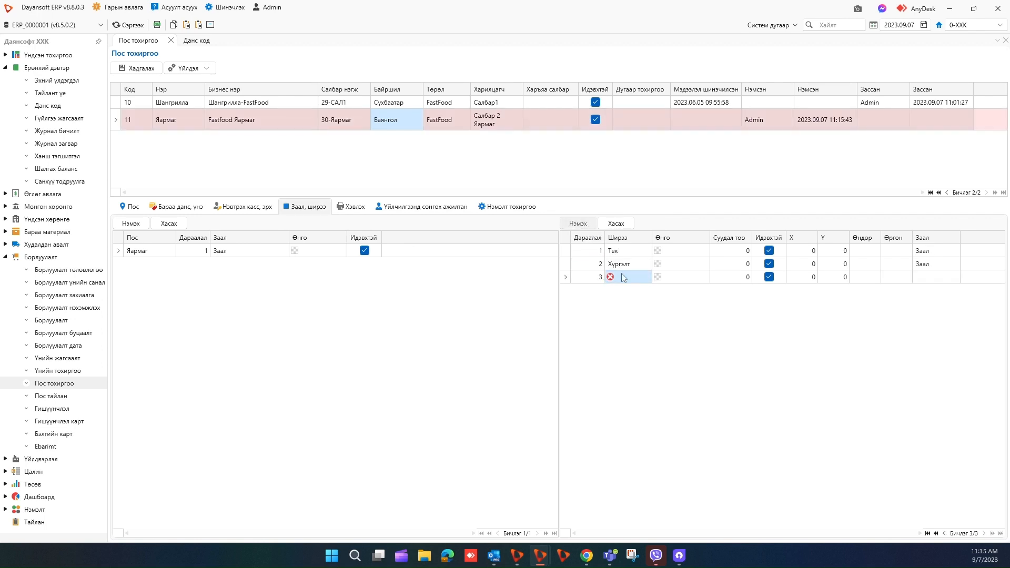
{"action": "left_click", "coordinate": [626, 277]}
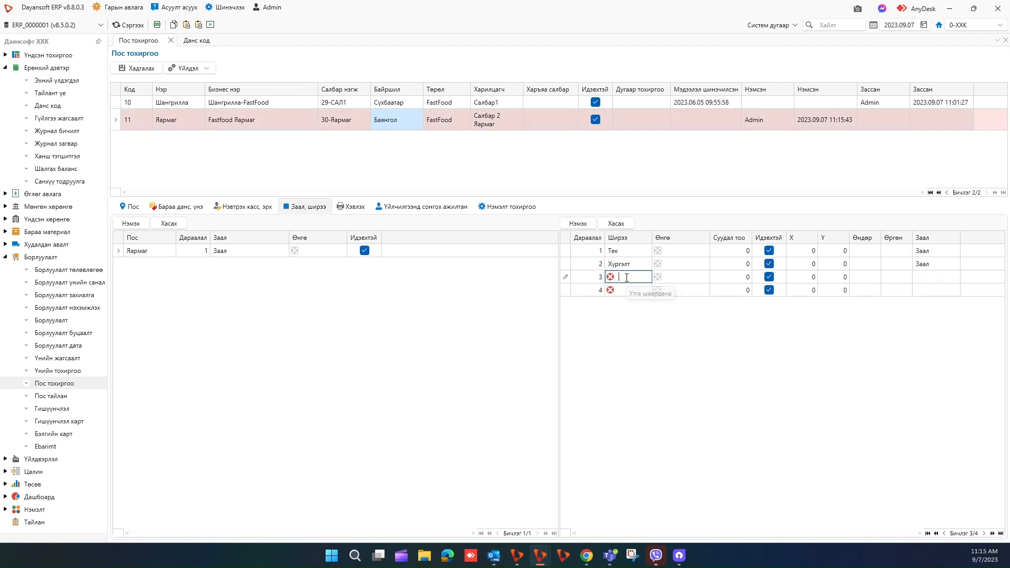
{"action": "type", "text": "Ширээ 1"}
{"action": "key", "text": "ctrl+a"}
{"action": "key", "text": "ctrl+c"}
{"action": "key", "text": "Down"}
{"action": "key", "text": "ctrl+v"}
{"action": "left_click", "coordinate": [627, 279]}
{"action": "left_click", "coordinate": [136, 68]}
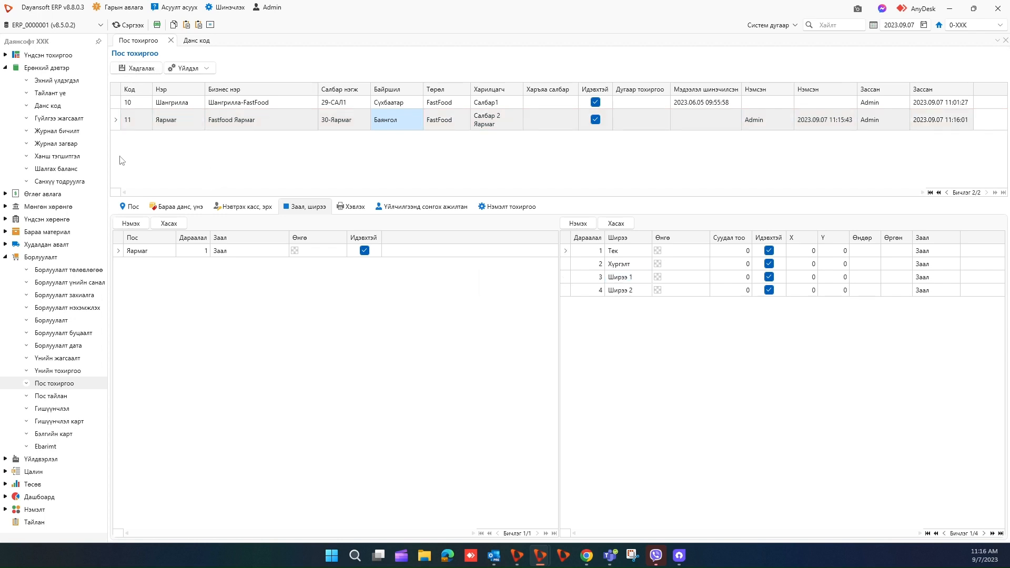
Open Бараа материал > Бараа код and launch Бараа данс тохируулах from the list actions.
{"action": "left_click", "coordinate": [5, 67]}
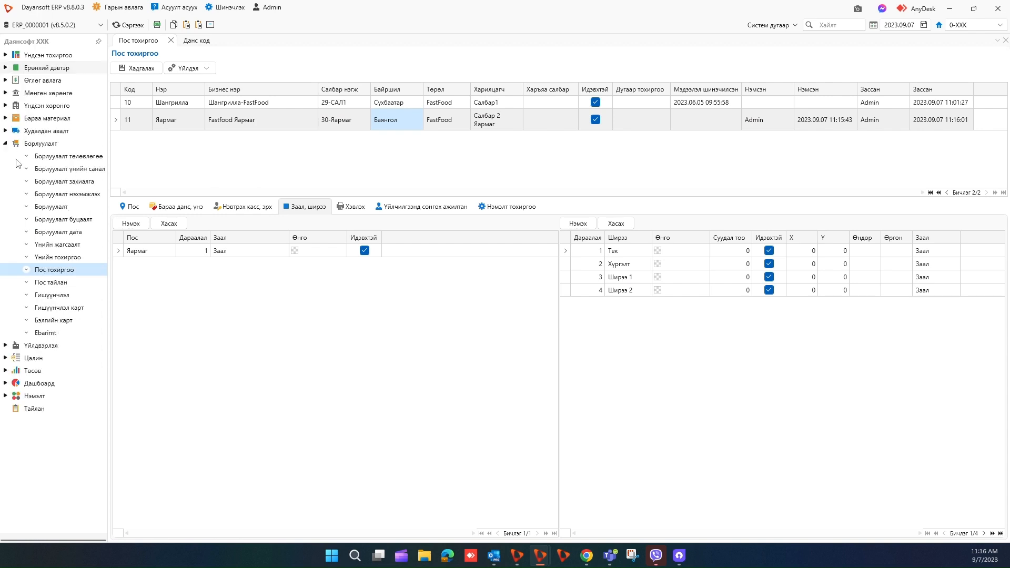
{"action": "left_click", "coordinate": [6, 118]}
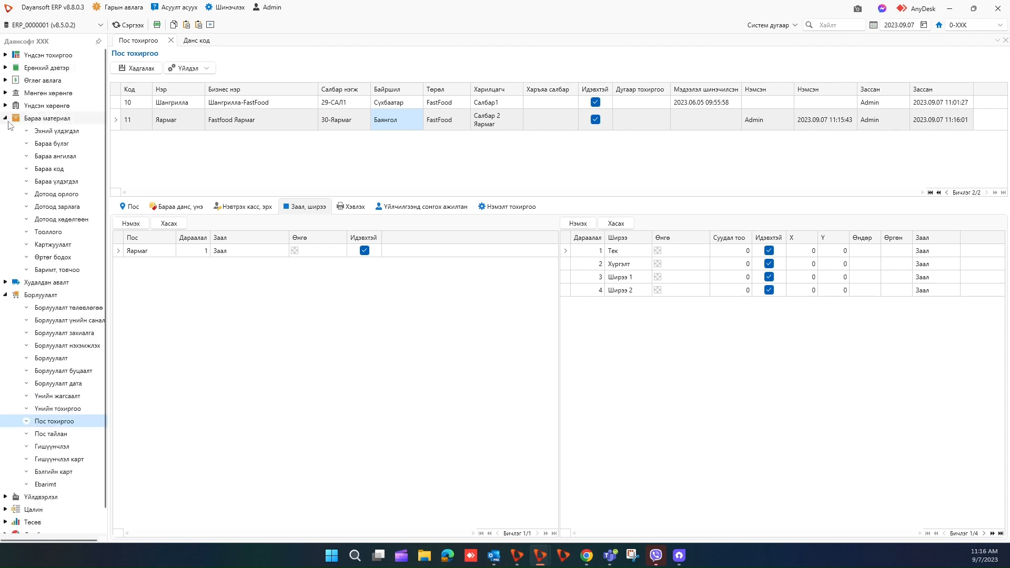
{"action": "left_click", "coordinate": [50, 169]}
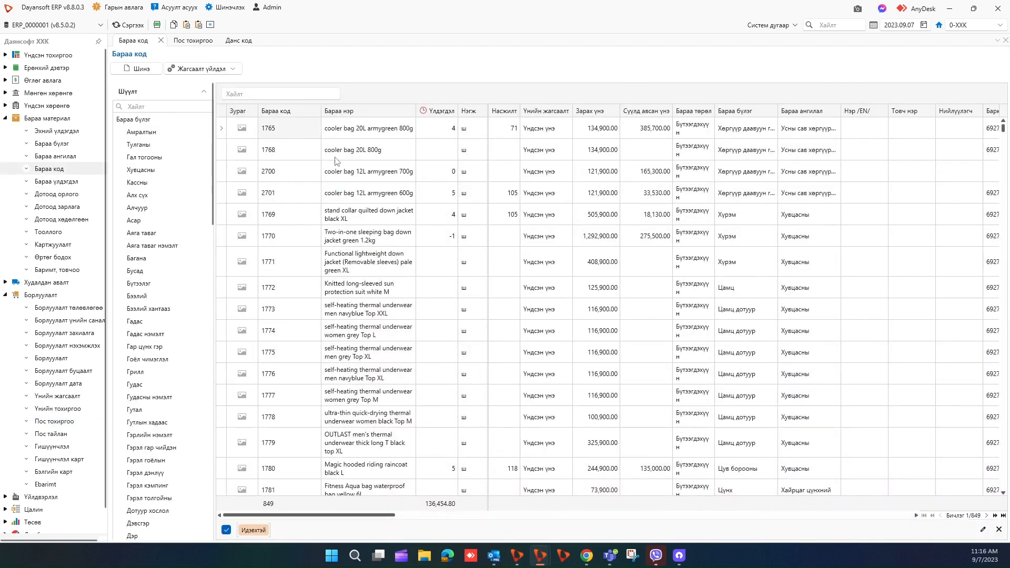
{"action": "scroll", "coordinate": [332, 201], "scroll_direction": "down", "scroll_amount": 4}
{"action": "scroll", "coordinate": [333, 201], "scroll_direction": "up", "scroll_amount": 4}
{"action": "left_click", "coordinate": [288, 193]}
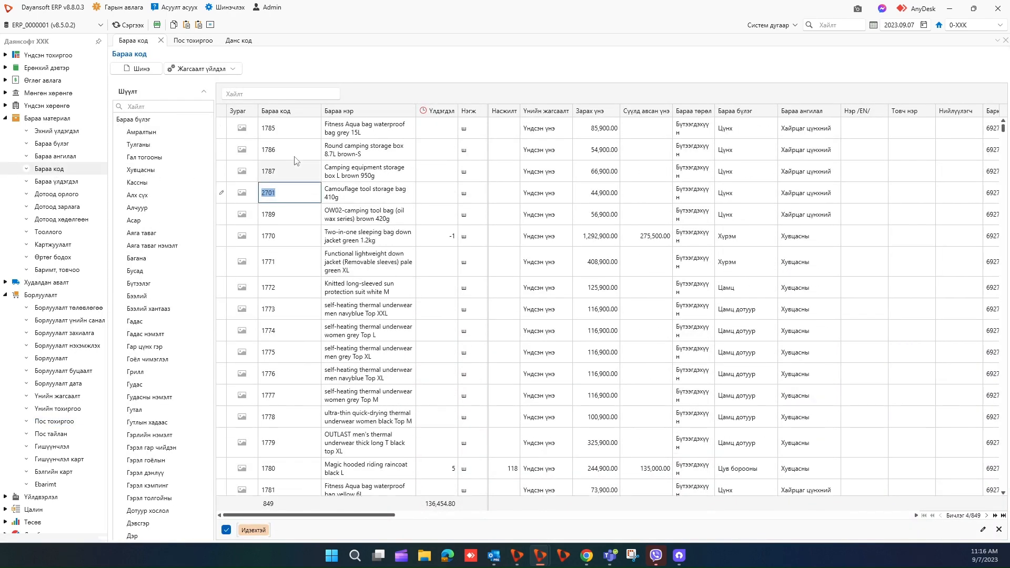
{"action": "left_click", "coordinate": [204, 69]}
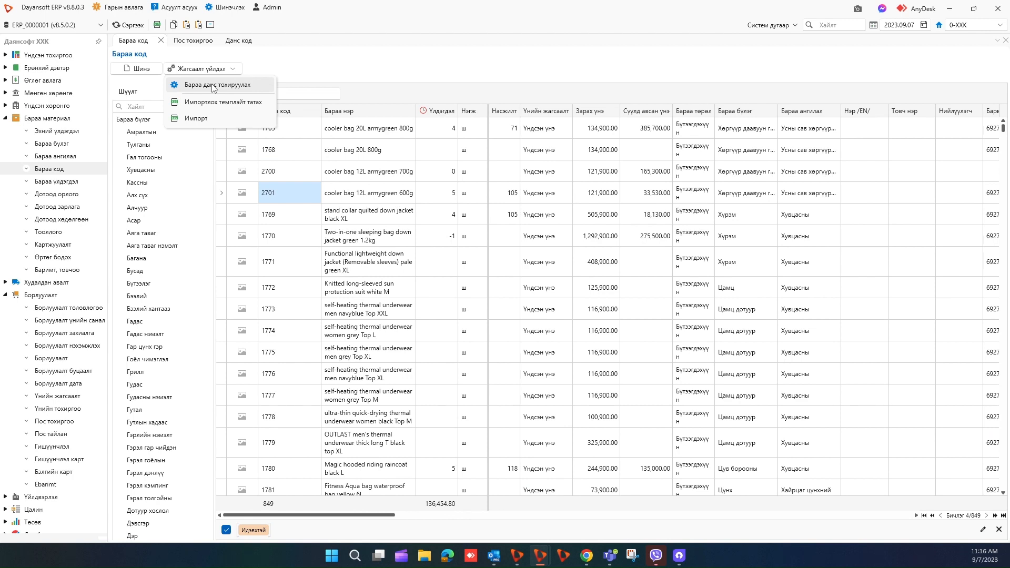
{"action": "left_click", "coordinate": [213, 85]}
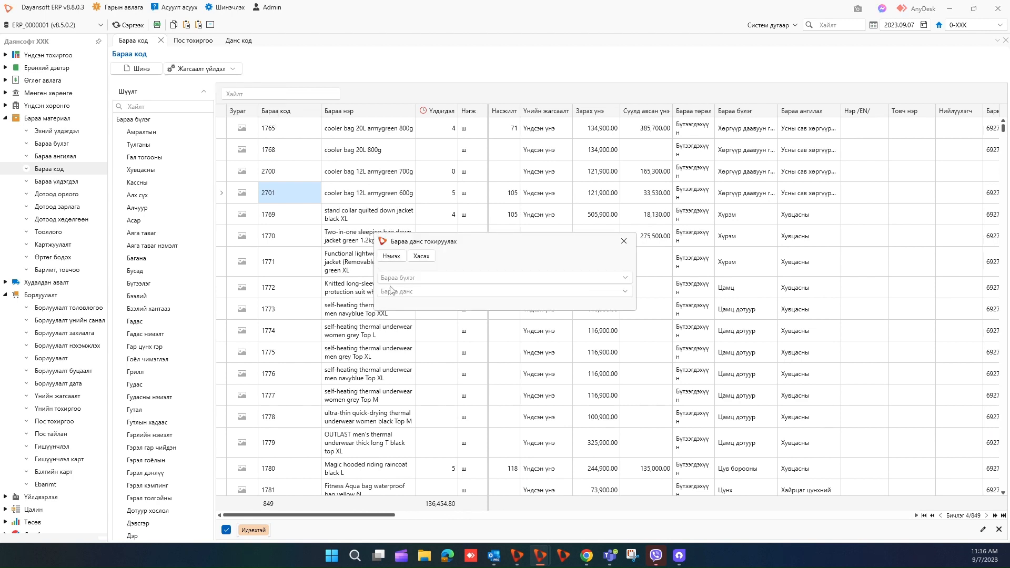
Choose Ярмаг as the Бараа данс account to assign.
{"action": "left_click", "coordinate": [391, 290]}
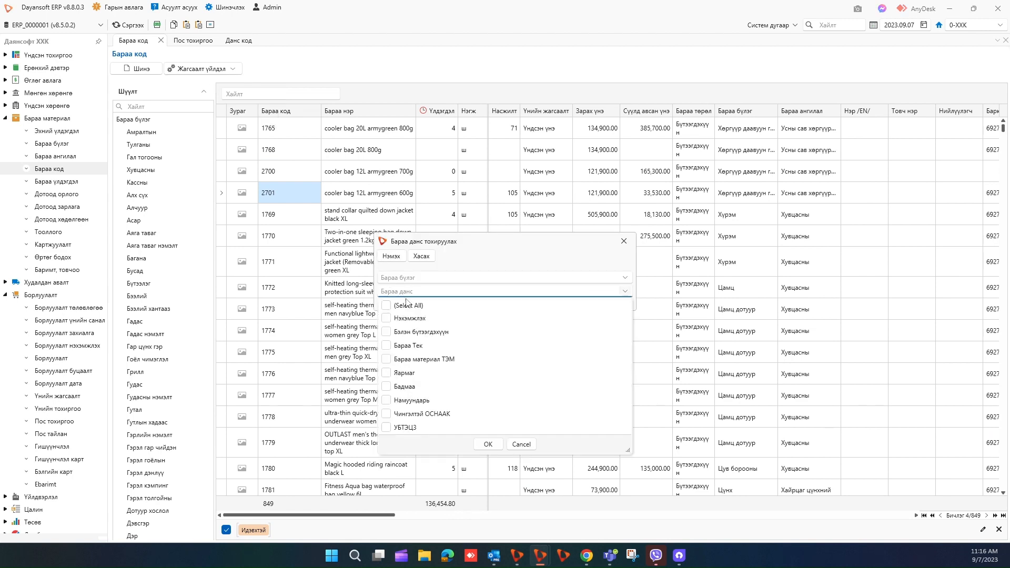
{"action": "left_click", "coordinate": [387, 373]}
{"action": "left_click", "coordinate": [487, 445]}
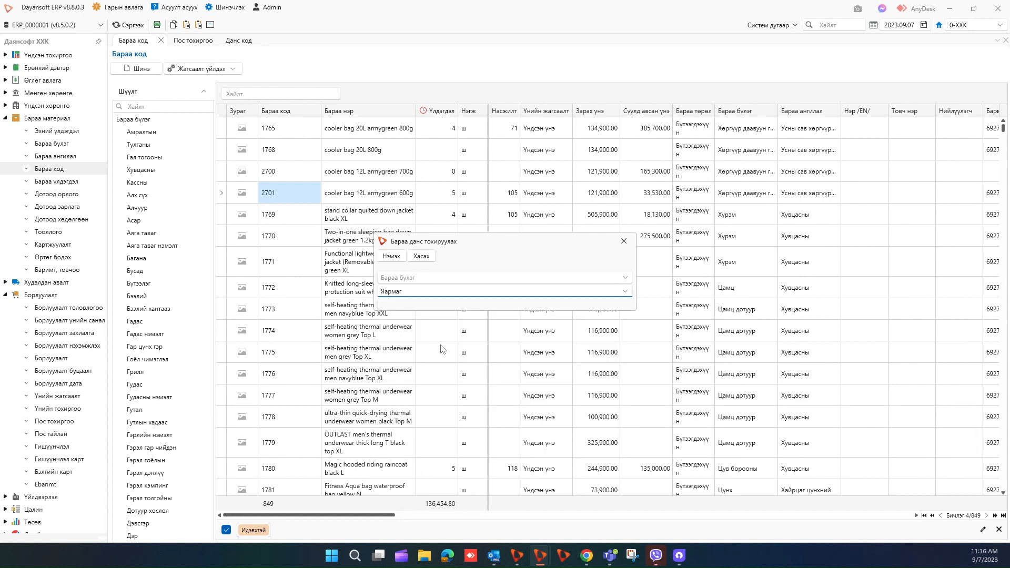
{"action": "left_click", "coordinate": [416, 279]}
{"action": "scroll", "coordinate": [438, 342], "scroll_direction": "down", "scroll_amount": 3}
{"action": "scroll", "coordinate": [438, 342], "scroll_direction": "down", "scroll_amount": 4}
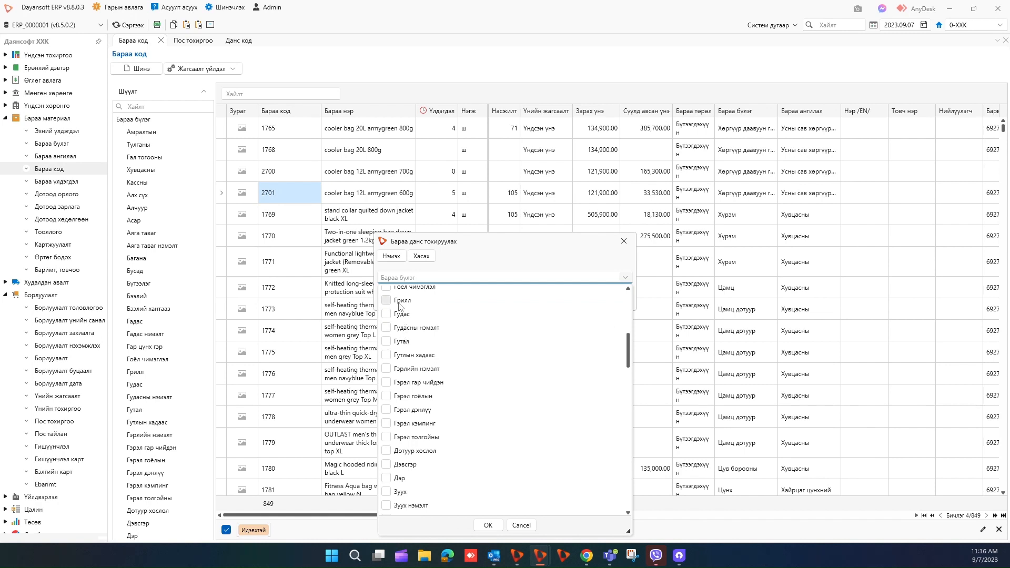
{"action": "scroll", "coordinate": [399, 306], "scroll_direction": "down", "scroll_amount": 4}
Tick groups Зуух, Зуух нэмэлт, Кастрюль, Кастрюль нэмэлт, Компас, Майхан and apply to 62 products.
{"action": "left_click", "coordinate": [400, 341]}
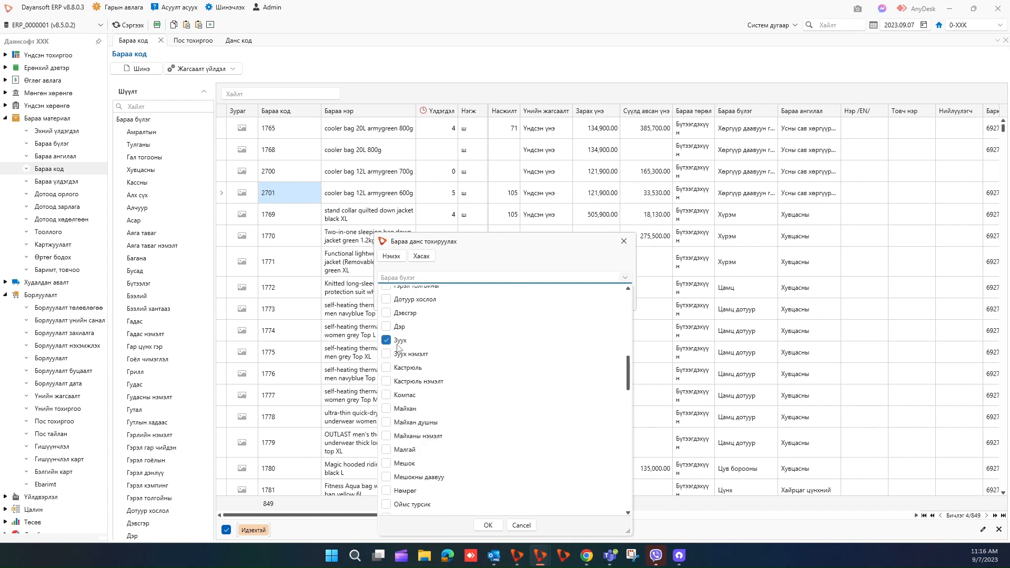
{"action": "left_click", "coordinate": [401, 355]}
{"action": "left_click", "coordinate": [404, 368]}
{"action": "left_click", "coordinate": [406, 382]}
{"action": "left_click", "coordinate": [404, 396]}
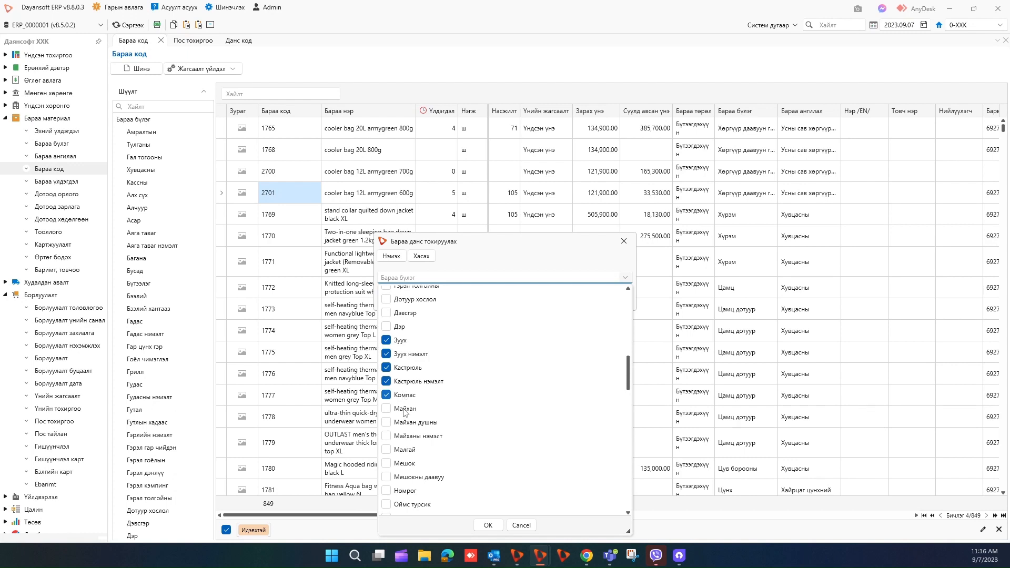
{"action": "left_click", "coordinate": [405, 408]}
{"action": "left_click", "coordinate": [488, 525]}
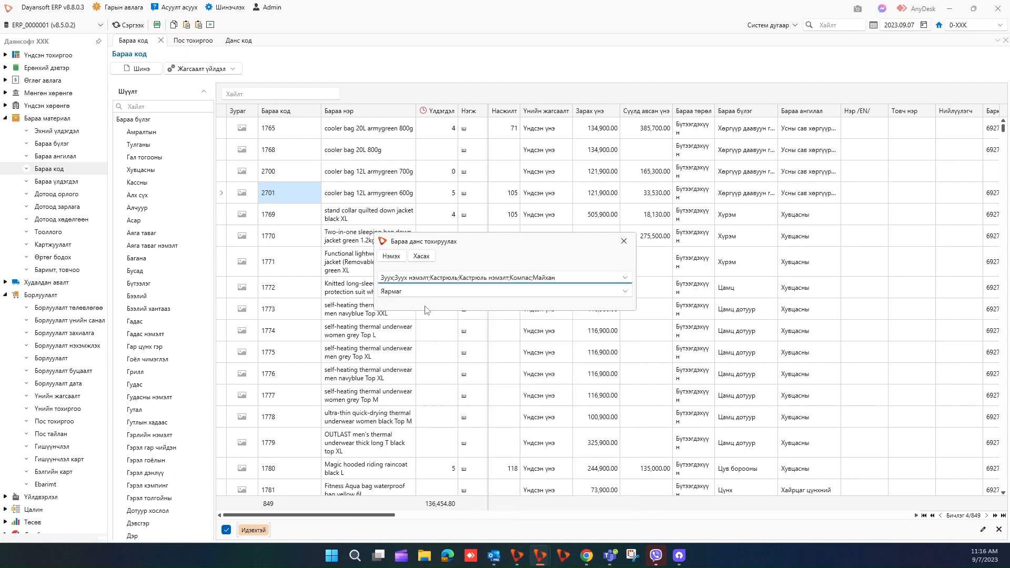
{"action": "left_click", "coordinate": [398, 258]}
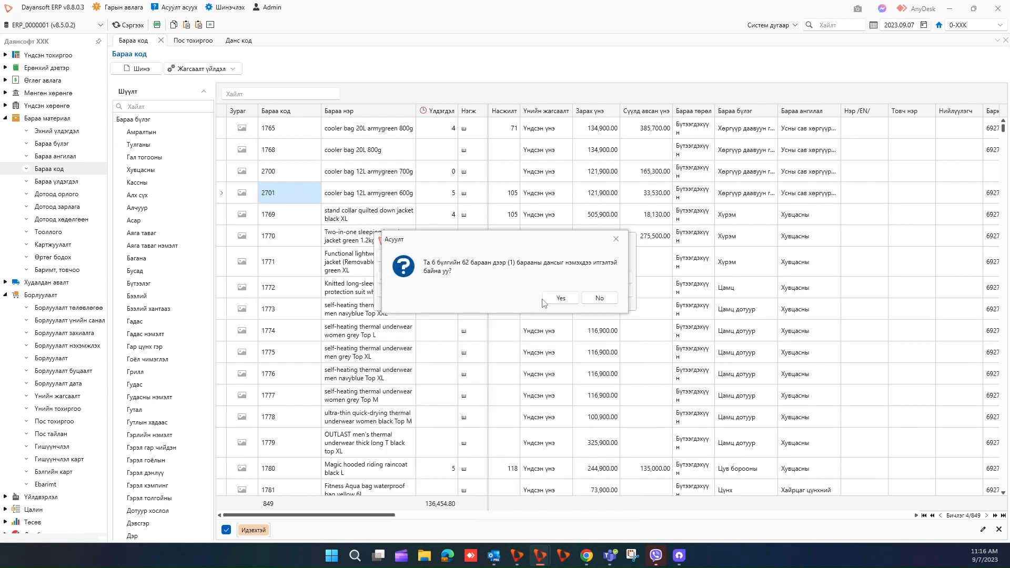
{"action": "left_click", "coordinate": [560, 298]}
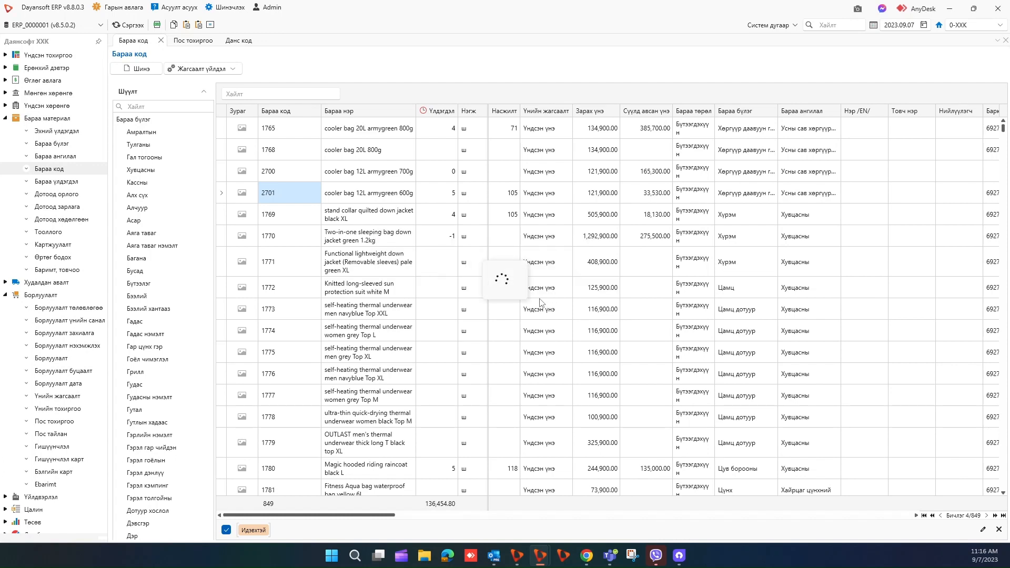